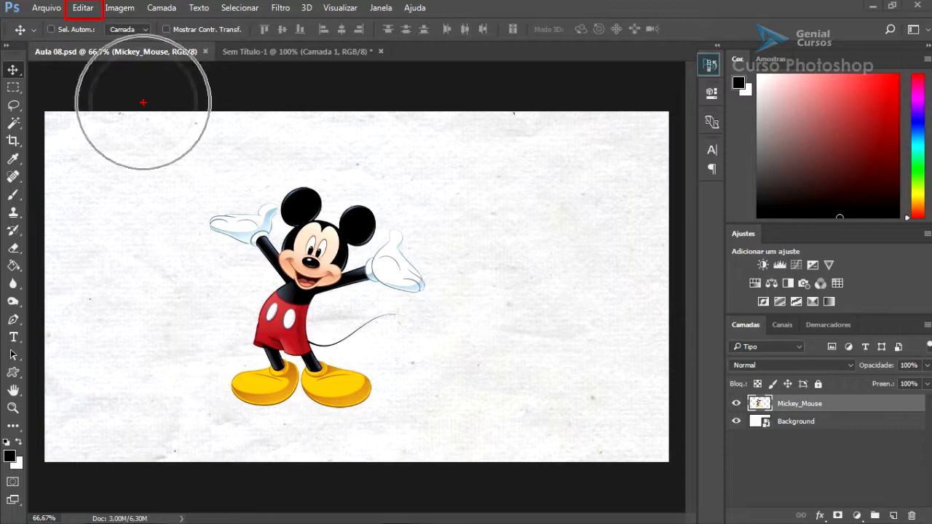
# Step: Start Puppet Warp on the Mickey_Mouse layer and pin the ears, nose, neck, wrists and hands
pyautogui.click(83, 9)
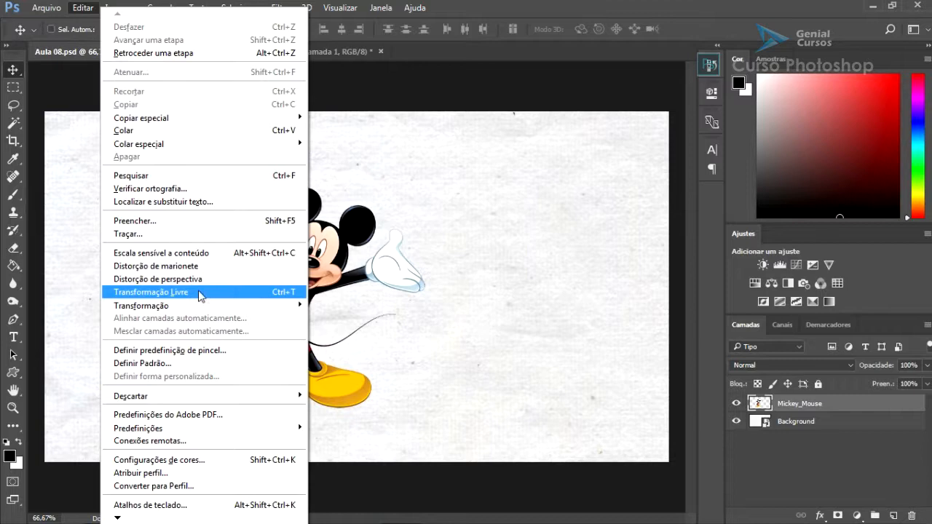
pyautogui.moveTo(194, 308)
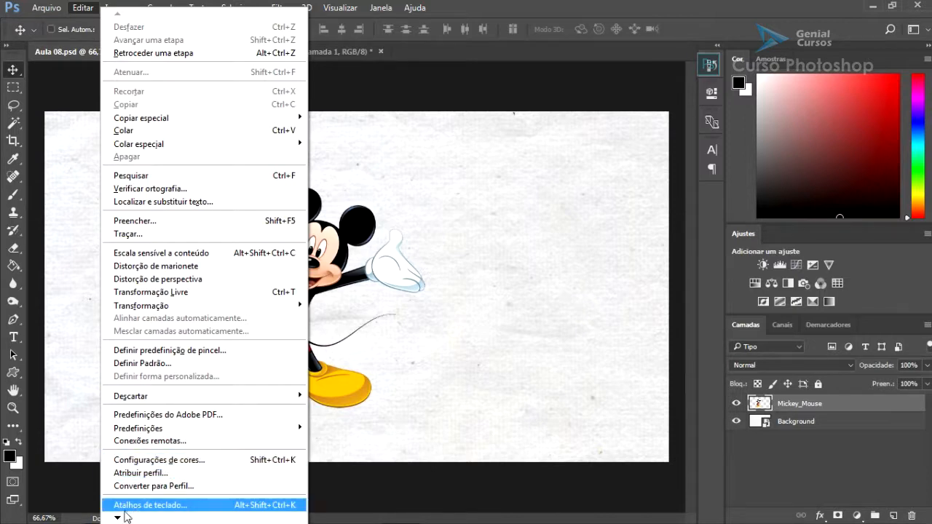
pyautogui.moveTo(118, 518)
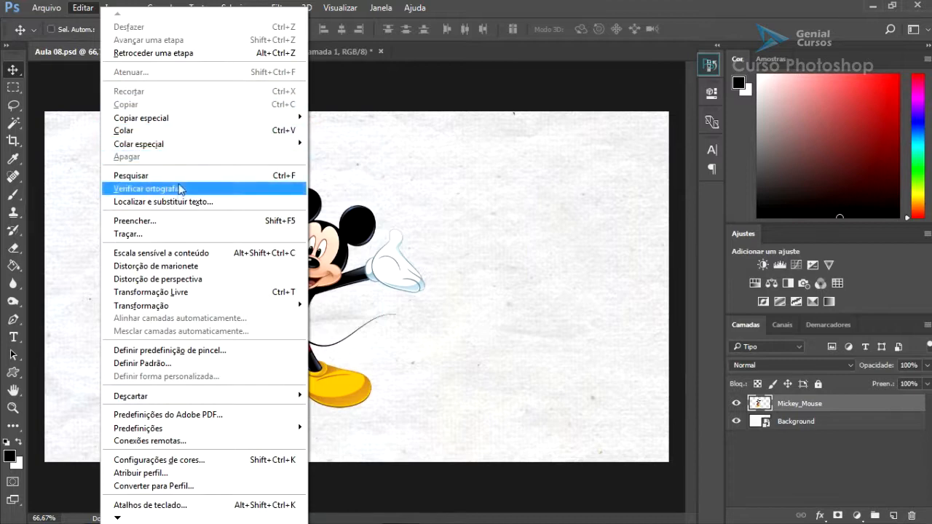
pyautogui.click(199, 267)
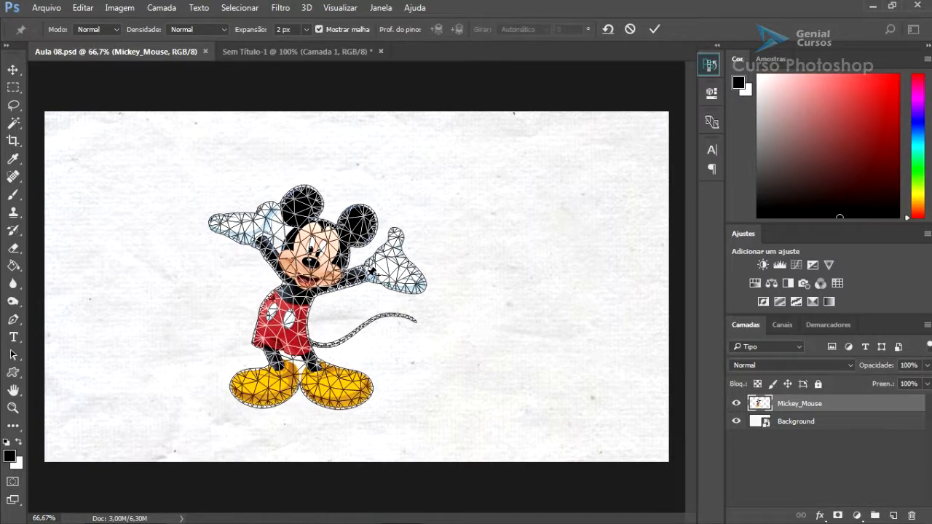
pyautogui.click(298, 207)
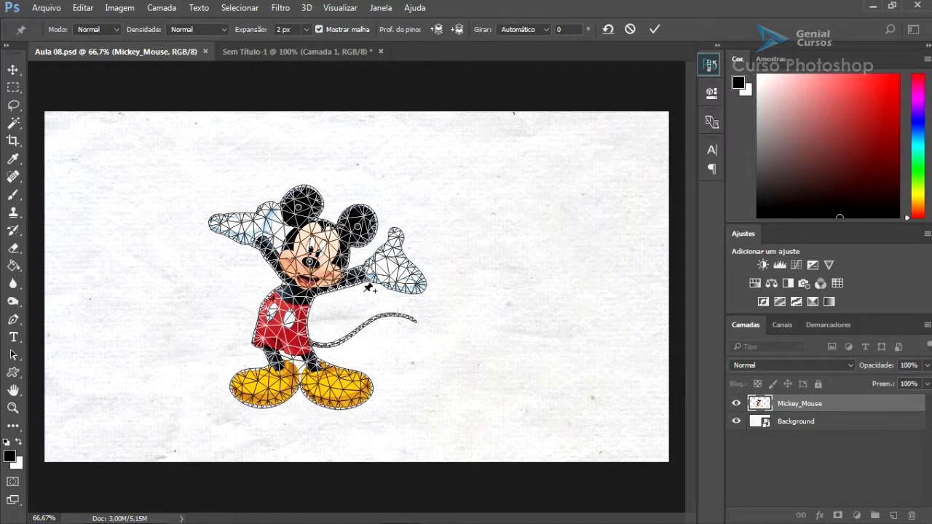
pyautogui.moveTo(314, 267)
pyautogui.mouseDown()
pyautogui.moveTo(331, 244)
pyautogui.moveTo(325, 269)
pyautogui.moveTo(321, 251)
pyautogui.moveTo(316, 292)
pyautogui.moveTo(329, 246)
pyautogui.moveTo(320, 272)
pyautogui.moveTo(322, 245)
pyautogui.moveTo(313, 233)
pyautogui.moveTo(291, 248)
pyautogui.moveTo(379, 216)
pyautogui.moveTo(385, 273)
pyautogui.moveTo(326, 229)
pyautogui.moveTo(333, 284)
pyautogui.moveTo(297, 288)
pyautogui.moveTo(313, 320)
pyautogui.moveTo(342, 244)
pyautogui.moveTo(311, 267)
pyautogui.mouseUp()
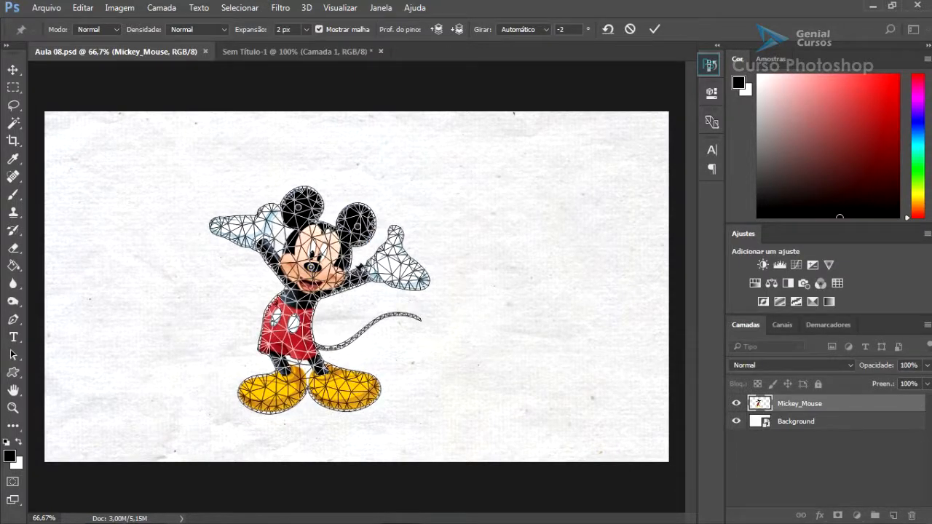
pyautogui.click(383, 271)
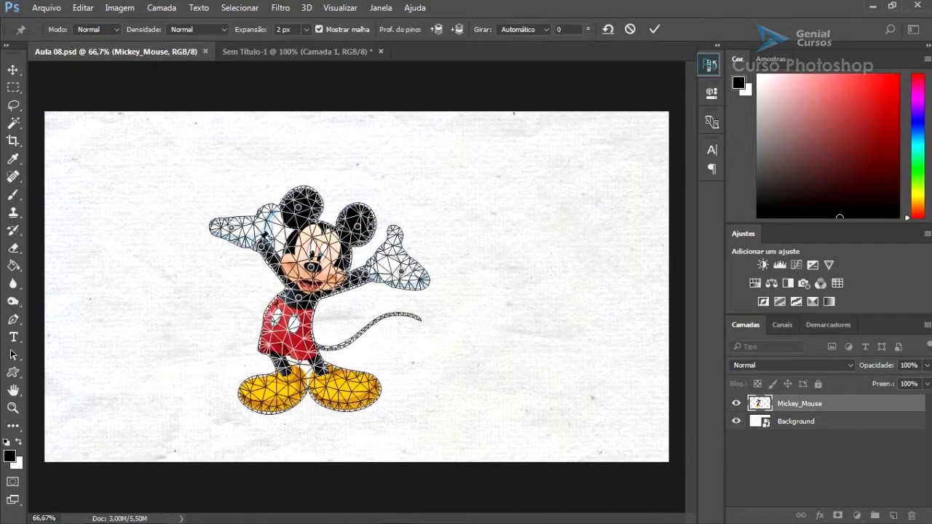
# Step: Shift the nose and raised-hand pins of the puppet mesh, and add pins on the shorts and both shoes
pyautogui.moveTo(310, 269)
pyautogui.mouseDown()
pyautogui.moveTo(333, 265)
pyautogui.moveTo(315, 248)
pyautogui.moveTo(308, 263)
pyautogui.mouseUp()
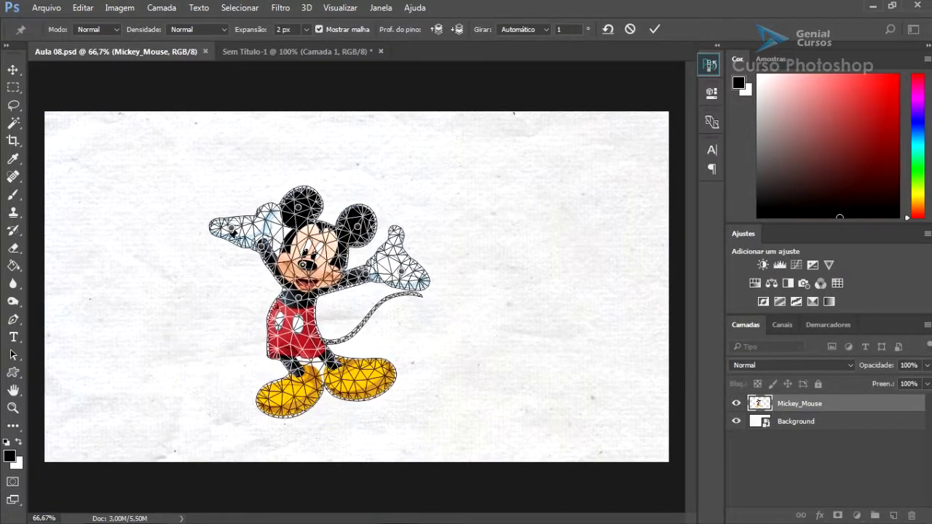
pyautogui.moveTo(231, 232); pyautogui.dragTo(267, 241)
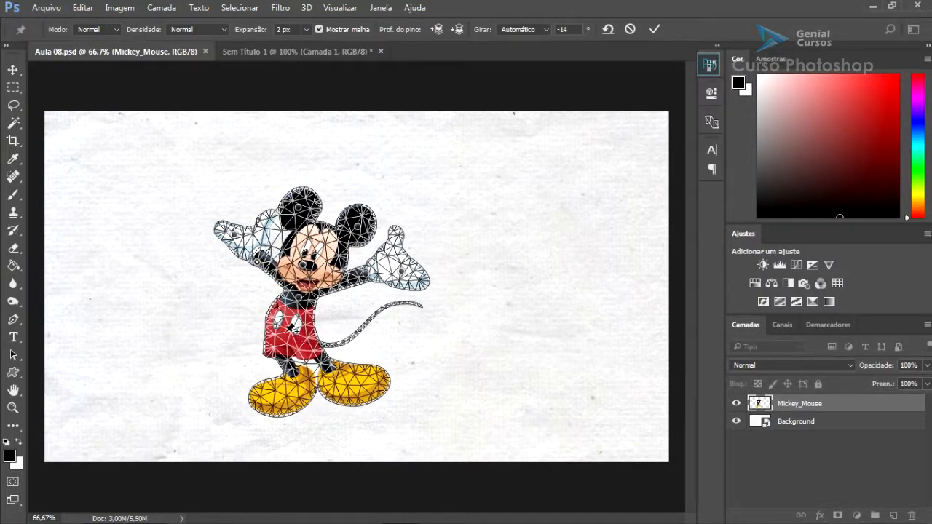
pyautogui.moveTo(288, 328); pyautogui.dragTo(294, 286)
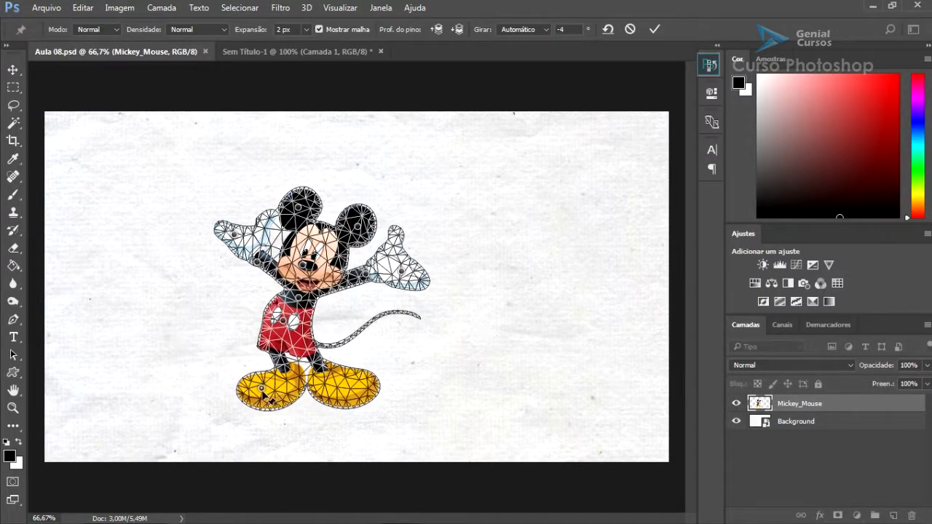
pyautogui.moveTo(259, 396)
pyautogui.mouseDown()
pyautogui.moveTo(249, 385)
pyautogui.moveTo(269, 399)
pyautogui.mouseUp()
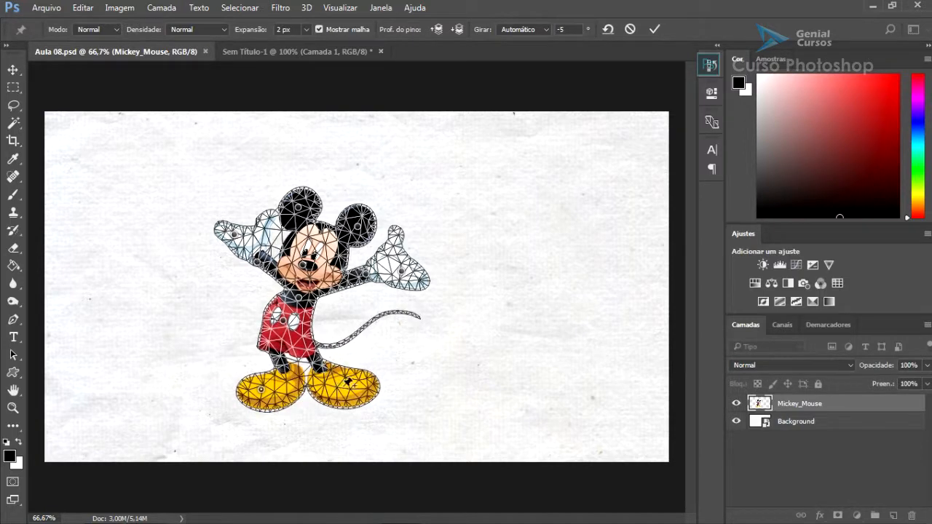
pyautogui.moveTo(345, 394)
pyautogui.mouseDown()
pyautogui.moveTo(369, 375)
pyautogui.moveTo(368, 357)
pyautogui.moveTo(310, 389)
pyautogui.moveTo(348, 398)
pyautogui.moveTo(268, 396)
pyautogui.moveTo(338, 384)
pyautogui.mouseUp()
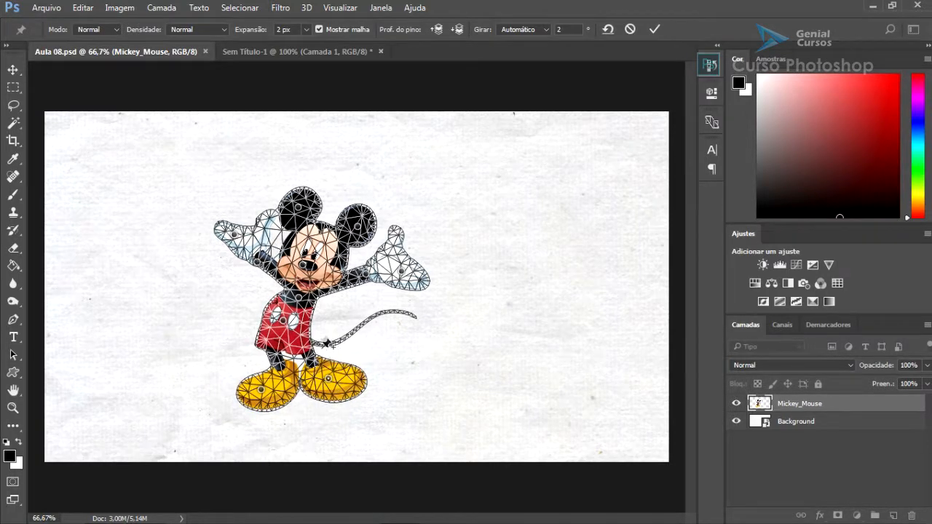
# Step: Pin the base of the tail, bend the hand on the tail side up toward the head, and adjust the ears and nose
pyautogui.moveTo(319, 356); pyautogui.dragTo(343, 354)
pyautogui.moveTo(402, 271); pyautogui.dragTo(352, 216)
pyautogui.moveTo(296, 209); pyautogui.dragTo(285, 210)
pyautogui.moveTo(302, 263)
pyautogui.mouseDown()
pyautogui.moveTo(299, 222)
pyautogui.moveTo(303, 264)
pyautogui.mouseUp()
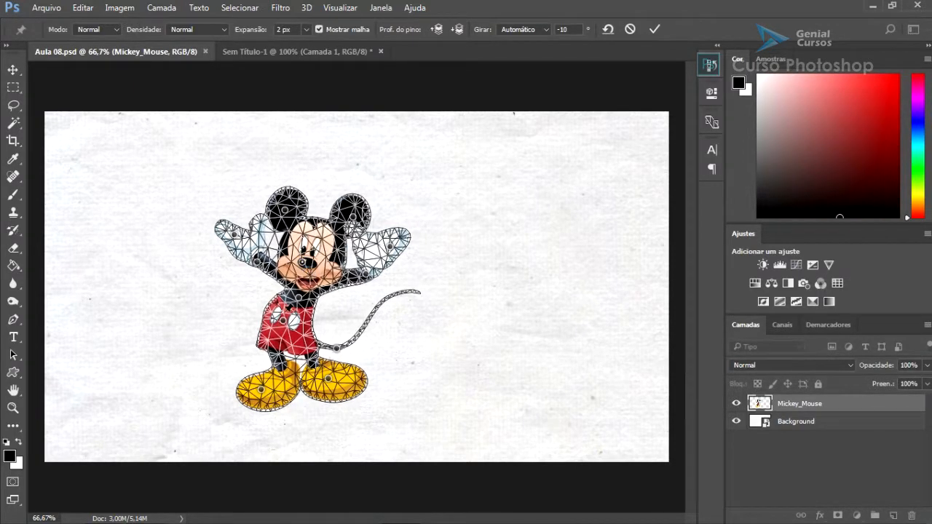
# Step: Pull the shorts, opposite hand, tail and tail-side shoe into a new pose and apply the puppet warp
pyautogui.moveTo(284, 321); pyautogui.dragTo(268, 314)
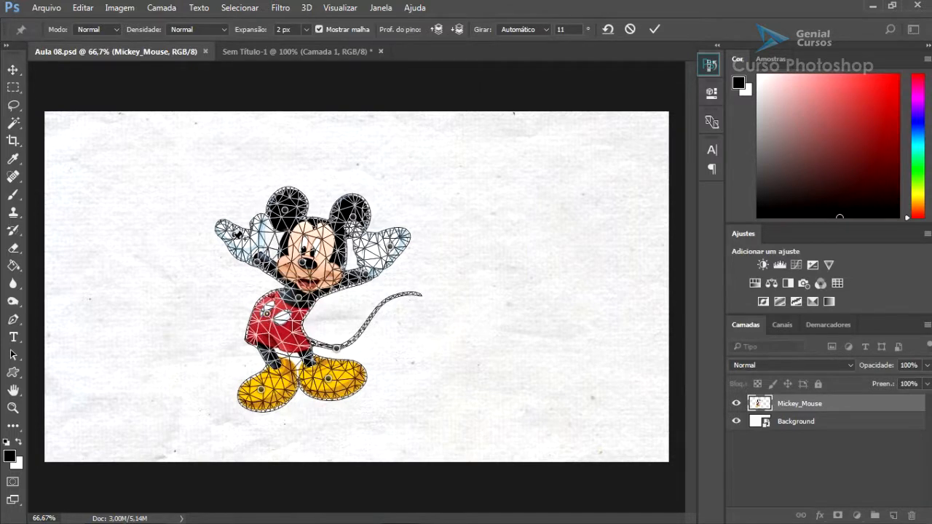
pyautogui.moveTo(236, 236); pyautogui.dragTo(224, 256)
pyautogui.moveTo(345, 352); pyautogui.dragTo(310, 340)
pyautogui.moveTo(332, 384); pyautogui.dragTo(302, 392)
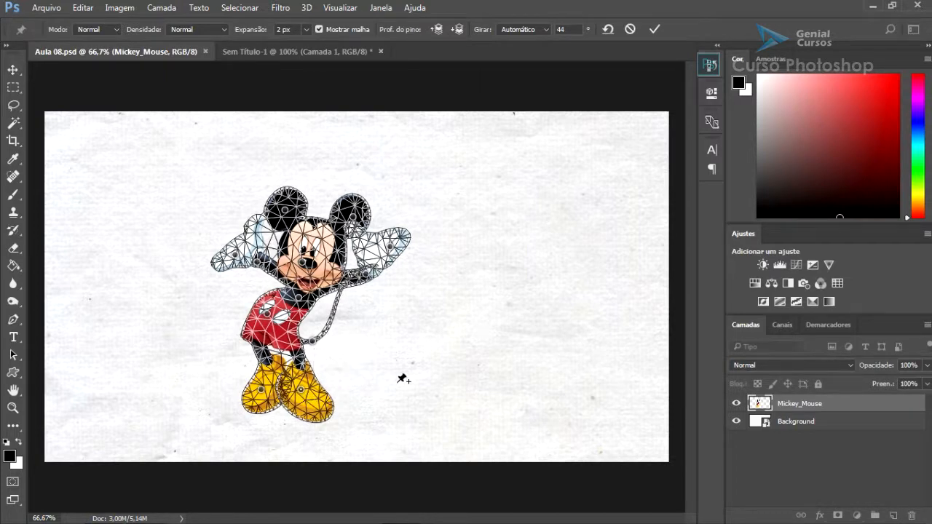
pyautogui.press('Return')
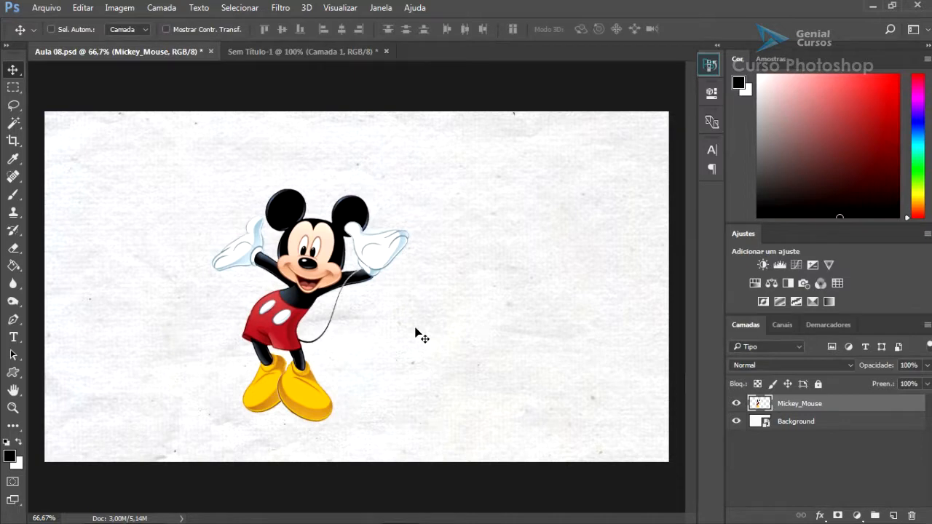
# Step: Undo the puppet warp, toggling between the warped and original character to end on the original pose
pyautogui.hotkey('ctrl', 'z')
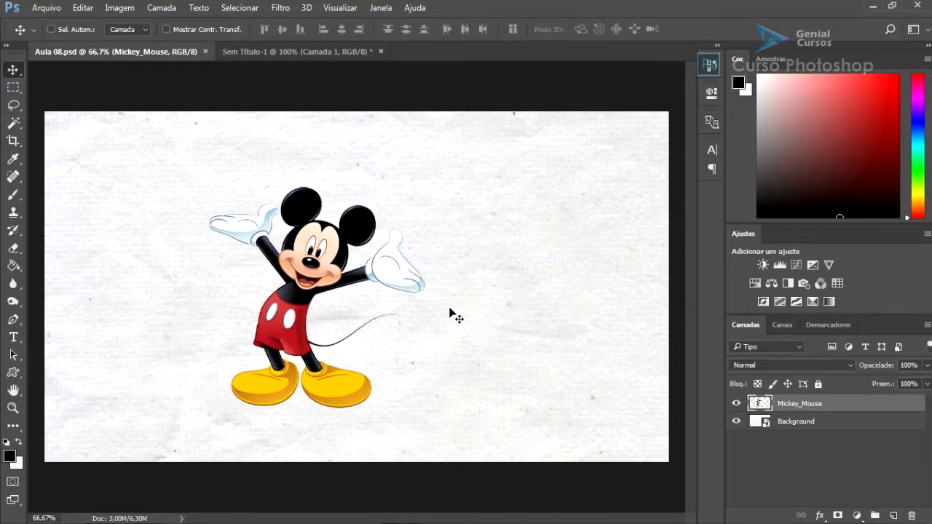
pyautogui.press('ctrl')
pyautogui.hotkey('ctrl', 'z')
pyautogui.hotkey('ctrl', 'z')
pyautogui.hotkey('ctrl', 'z')
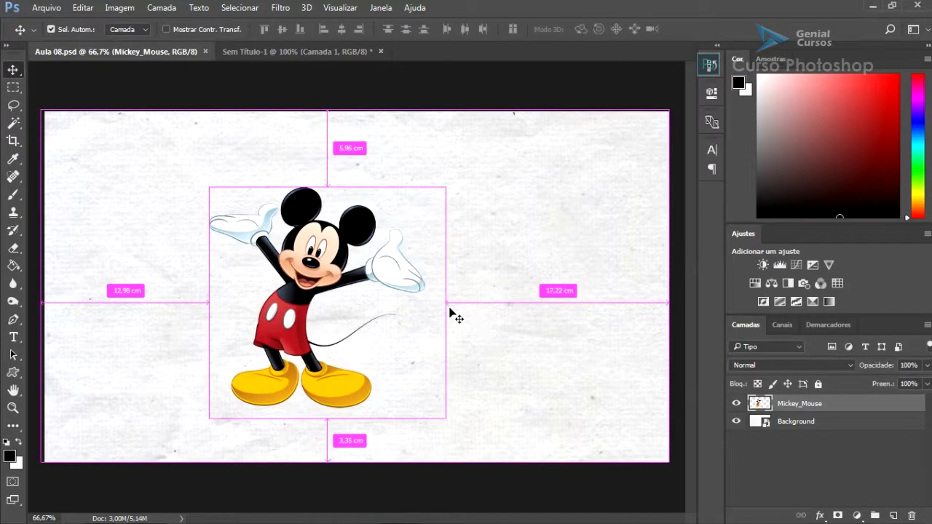
pyautogui.hotkey('ctrl', 'z')
pyautogui.hotkey('ctrl', 'z')
pyautogui.hotkey('ctrl', 'z')
pyautogui.hotkey('ctrl', 'z')
pyautogui.hotkey('ctrl', 'z')
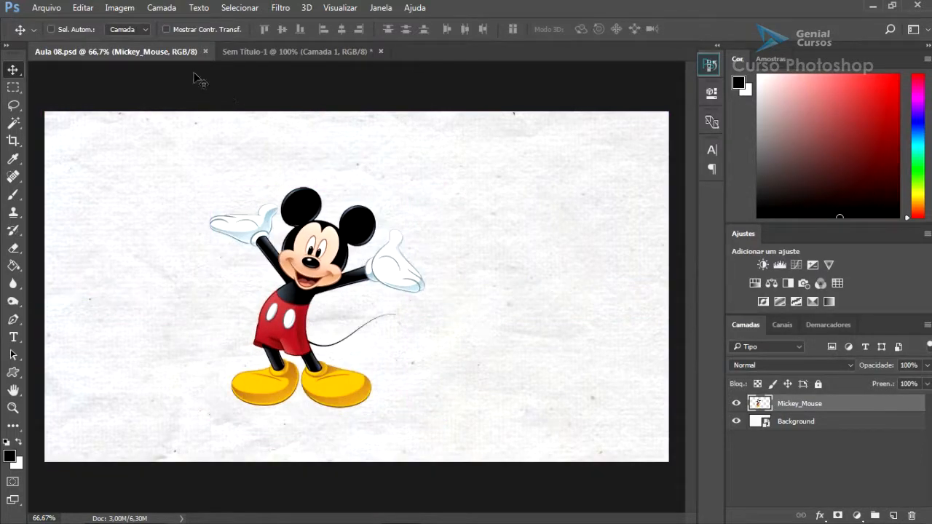
# Step: Free-transform the Mickey_Mouse layer: scale it proportionally to about 97.9%, rotate it about 0.55°, and narrow its width to about 87.7%
pyautogui.click(88, 8)
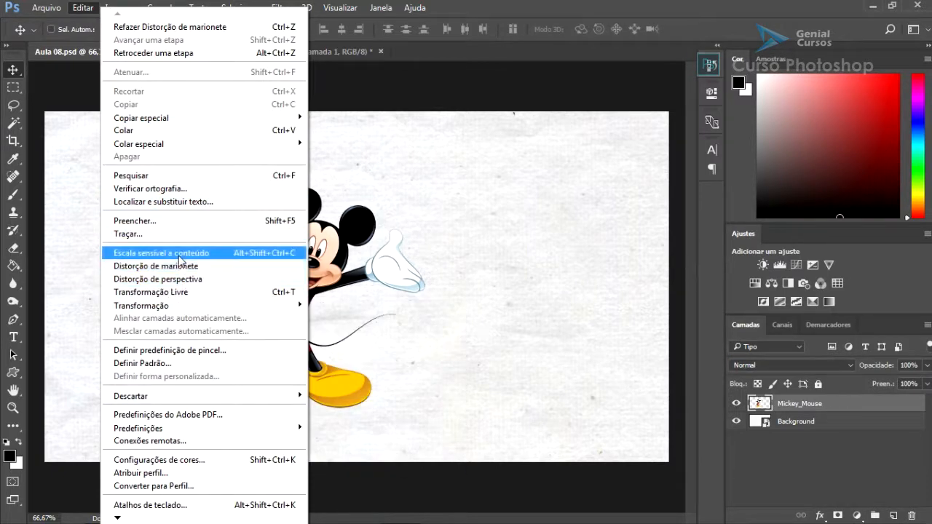
pyautogui.click(182, 293)
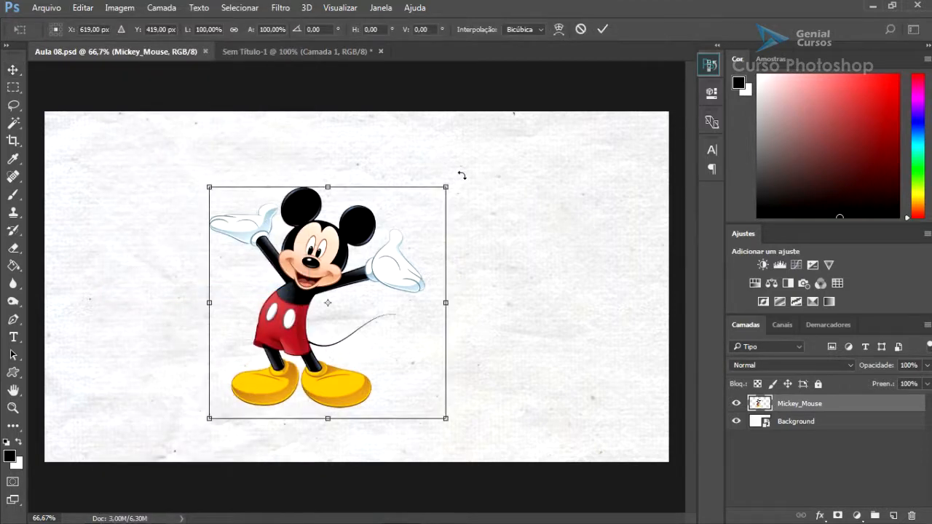
pyautogui.moveTo(461, 166); pyautogui.dragTo(451, 202)
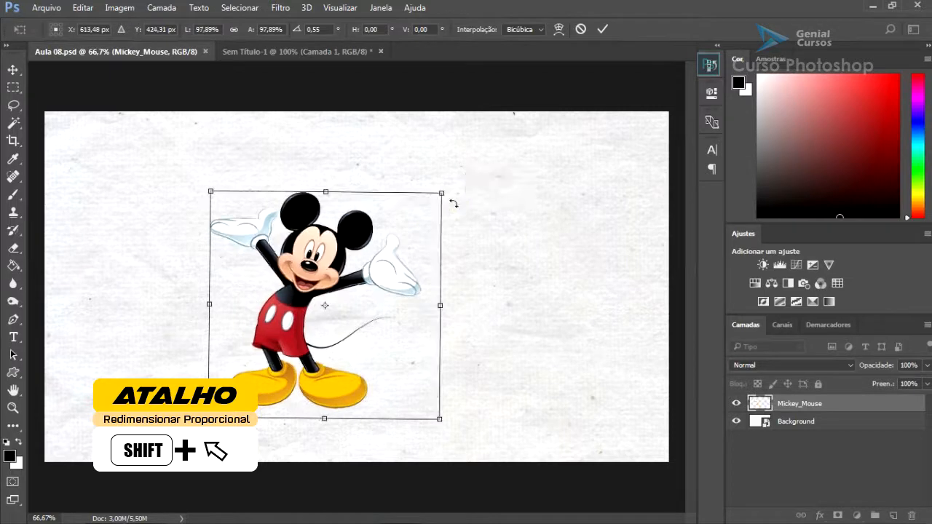
pyautogui.moveTo(440, 305); pyautogui.dragTo(416, 298)
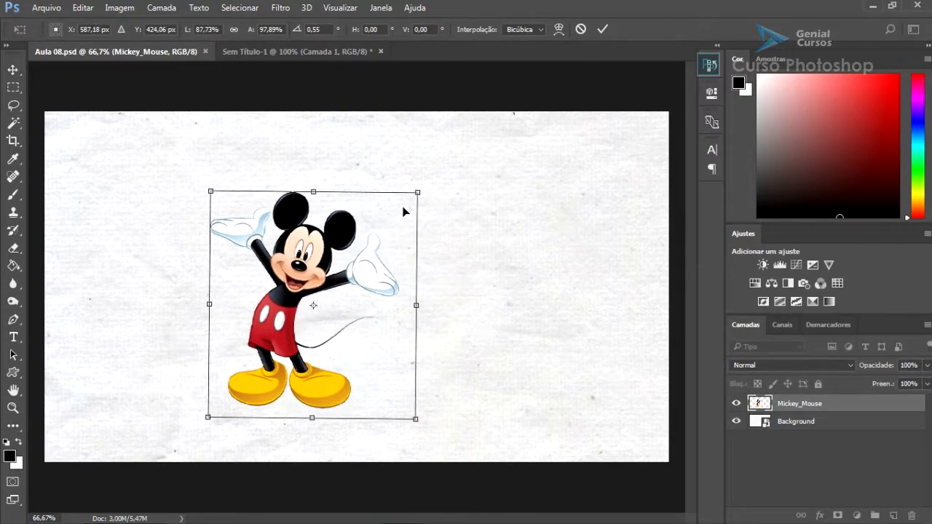
# Step: Distort the character by moving three corners of its bounding box, apply the transformation, and undo it
pyautogui.moveTo(417, 193); pyautogui.dragTo(299, 196)
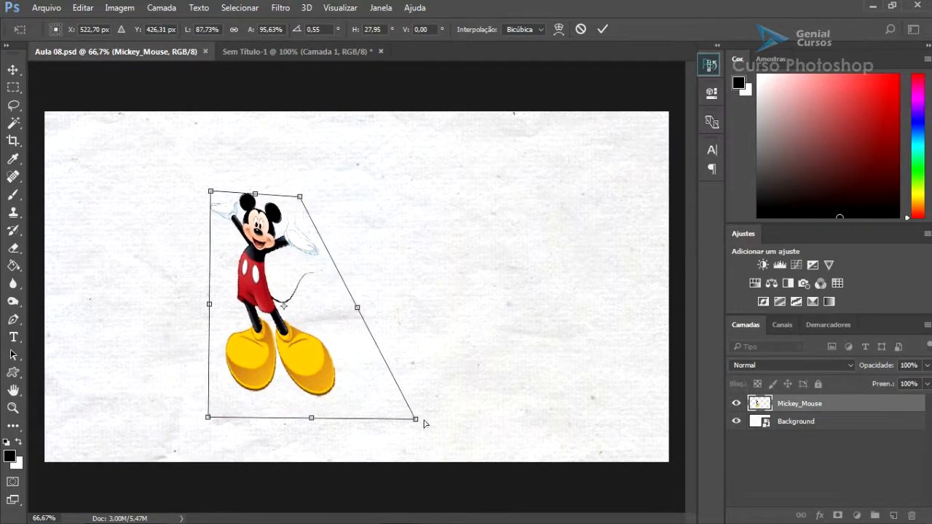
pyautogui.moveTo(415, 420); pyautogui.dragTo(483, 308)
pyautogui.moveTo(208, 418); pyautogui.dragTo(257, 302)
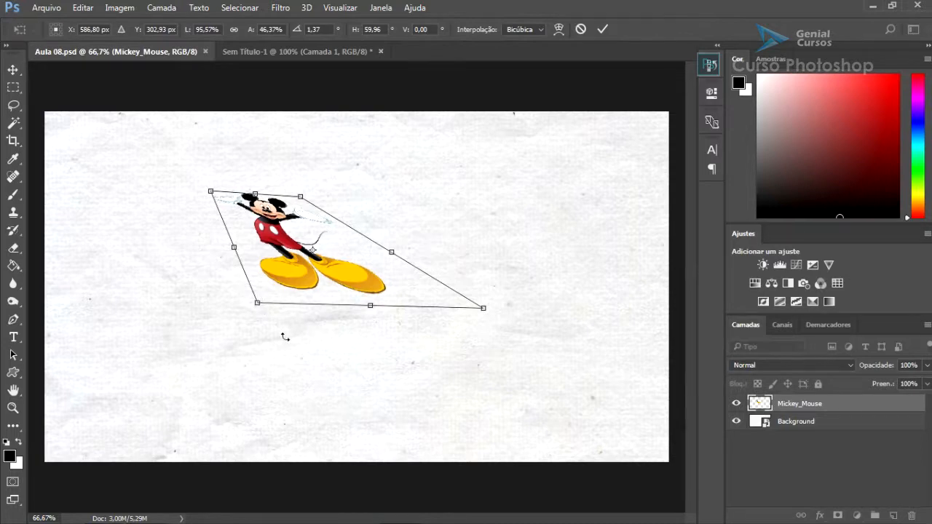
pyautogui.press('Return')
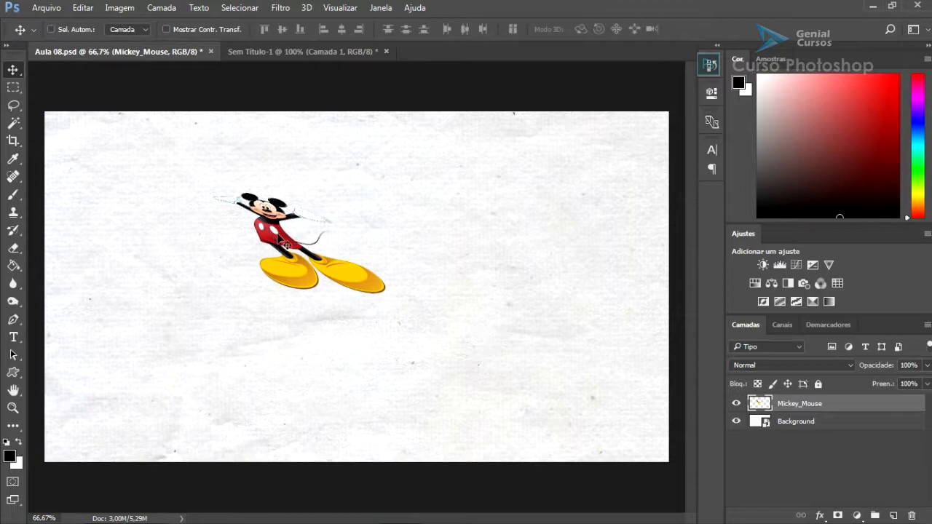
pyautogui.hotkey('ctrl', 'z')
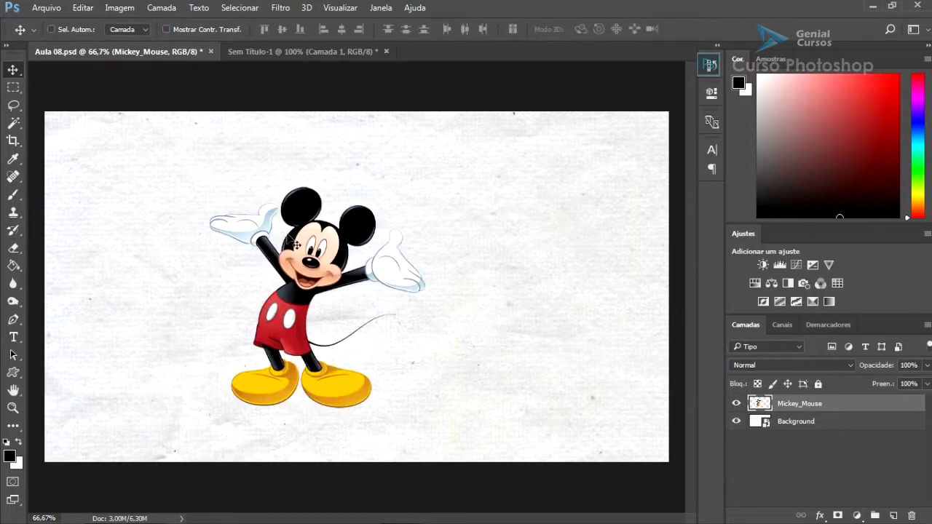
# Step: Flip the Mickey_Mouse layer horizontally
pyautogui.click(118, 8)
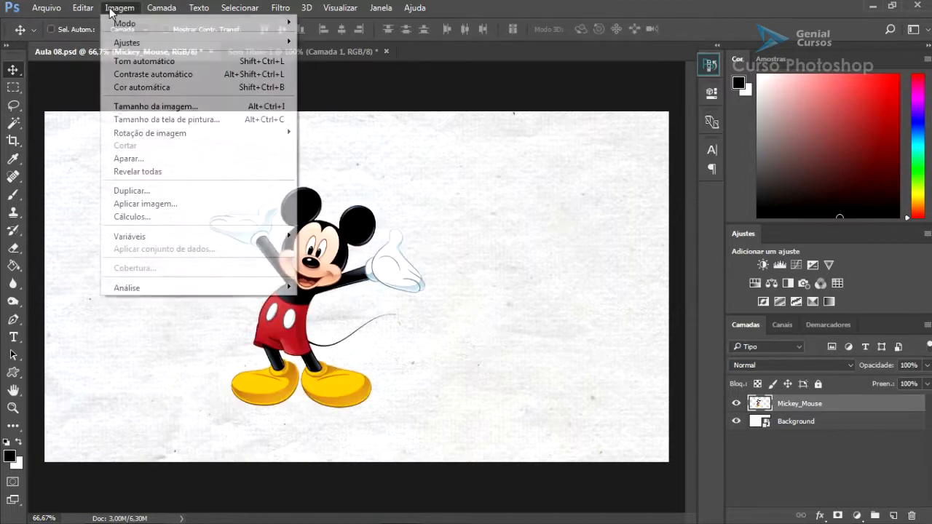
pyautogui.moveTo(85, 9)
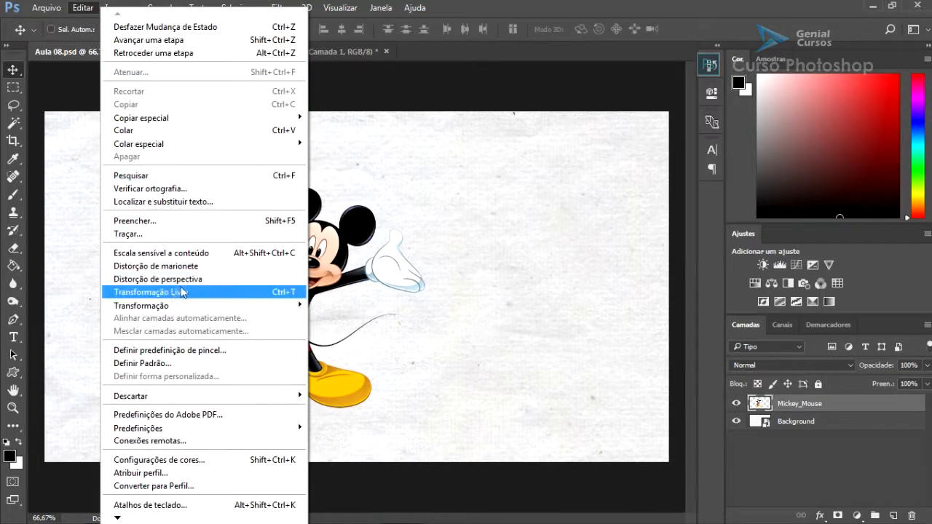
pyautogui.moveTo(207, 307)
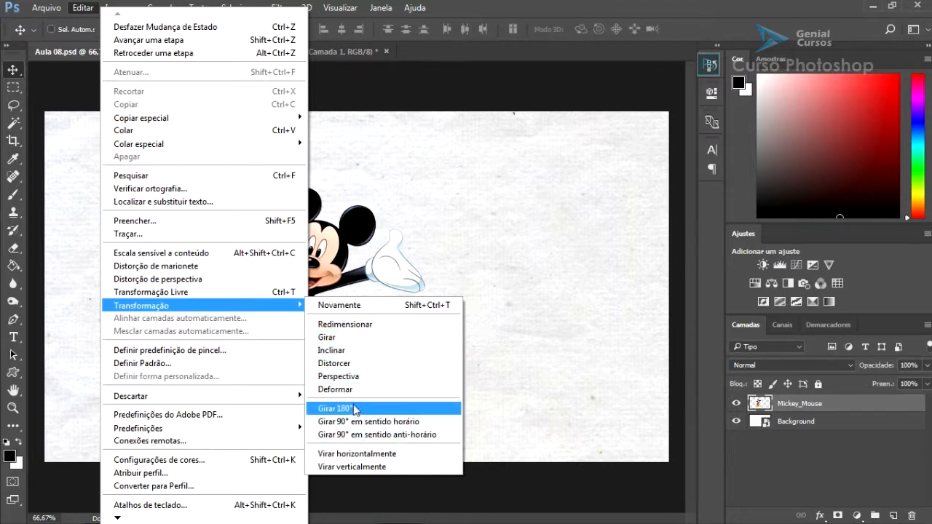
pyautogui.click(356, 453)
# Step: Flip the character horizontally back to its original direction, and toggle undo and redo of that flip
pyautogui.click(82, 7)
pyautogui.moveTo(175, 306)
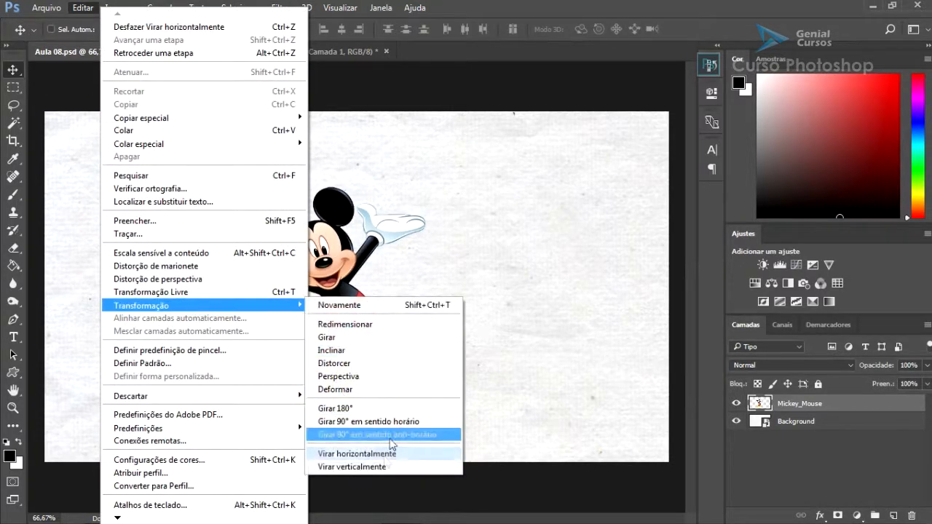
pyautogui.click(376, 454)
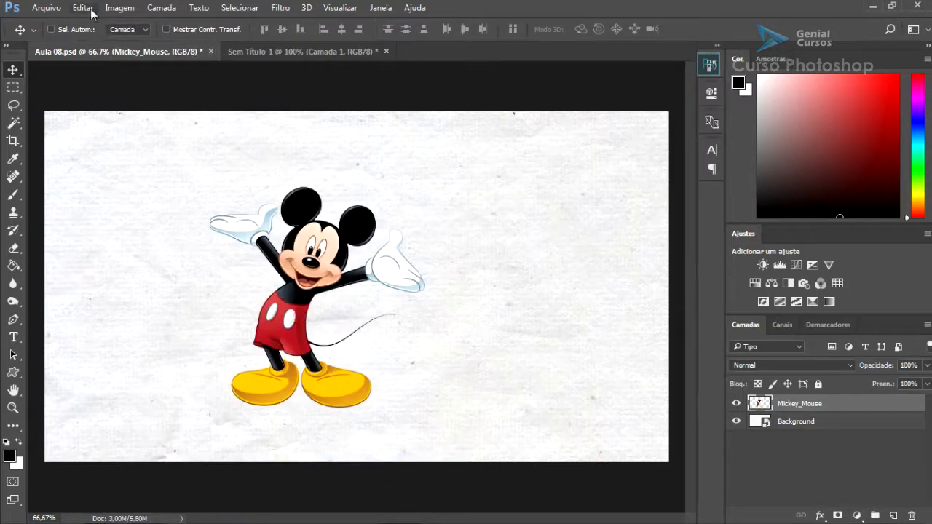
pyautogui.hotkey('ctrl', 'z')
pyautogui.hotkey('ctrl', 'z')
pyautogui.hotkey('ctrl', 'z')
pyautogui.hotkey('ctrl', 'z')
# Step: Flip the Mickey_Mouse layer vertically and undo the flip
pyautogui.click(82, 12)
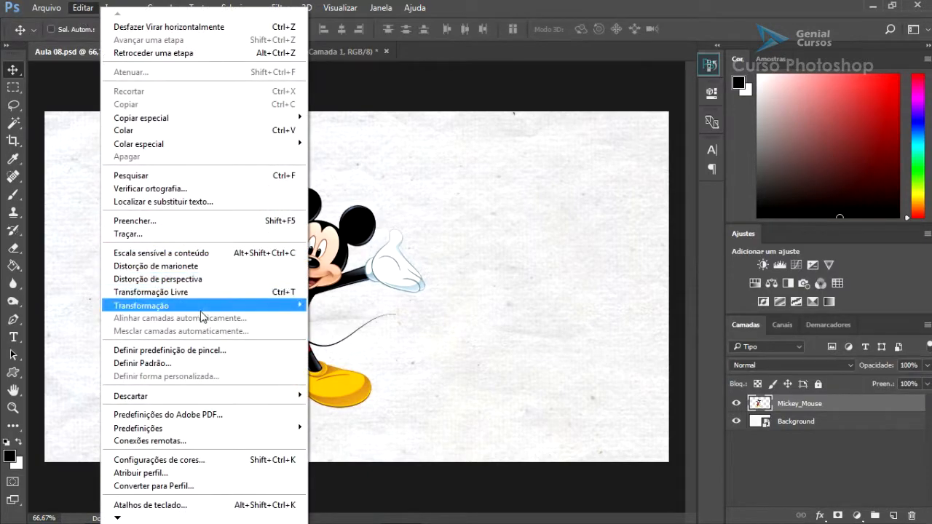
pyautogui.moveTo(295, 306)
pyautogui.click(356, 467)
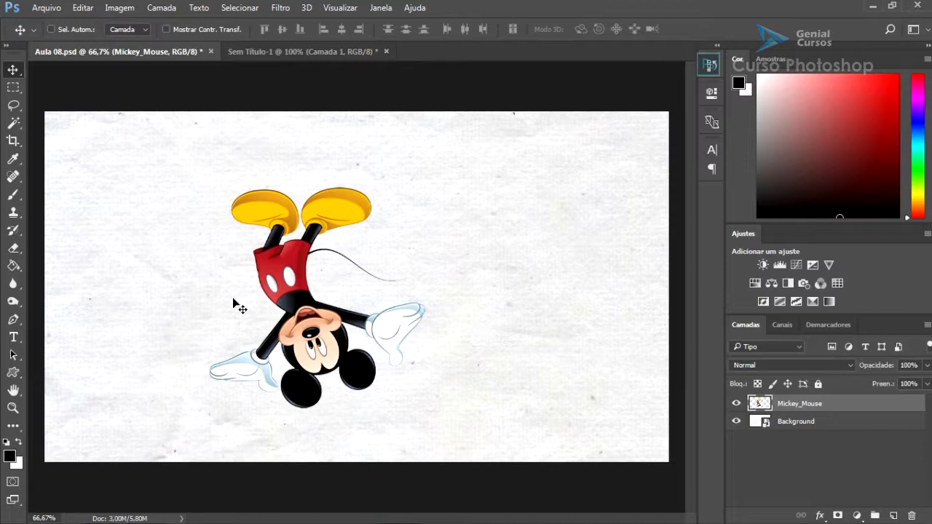
pyautogui.hotkey('ctrl', 'z')
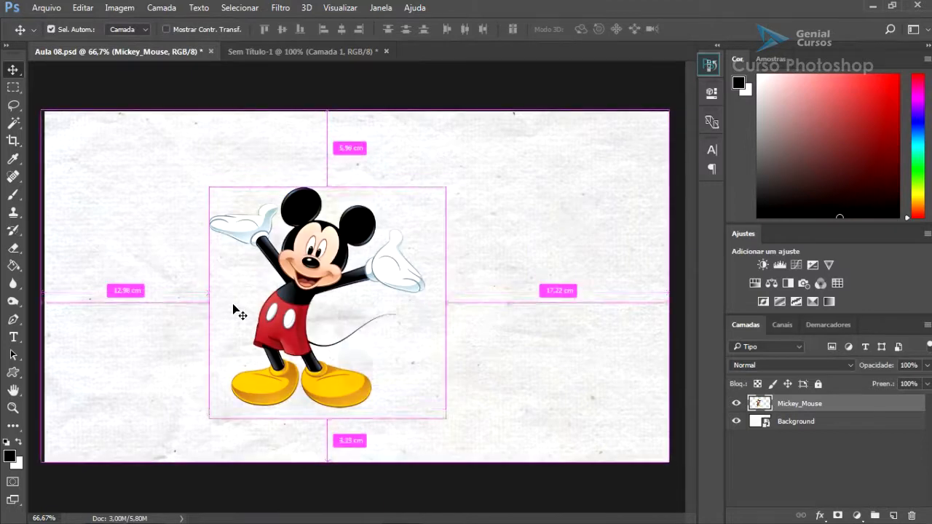
# Step: Rotate the Mickey_Mouse layer 180°, and bring it back upright with two 90° clockwise rotations
pyautogui.click(81, 7)
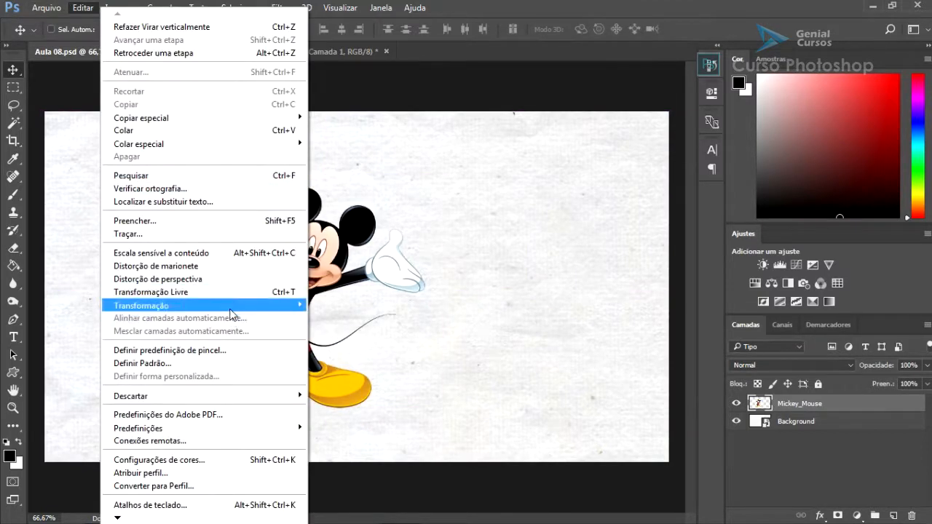
pyautogui.click(360, 408)
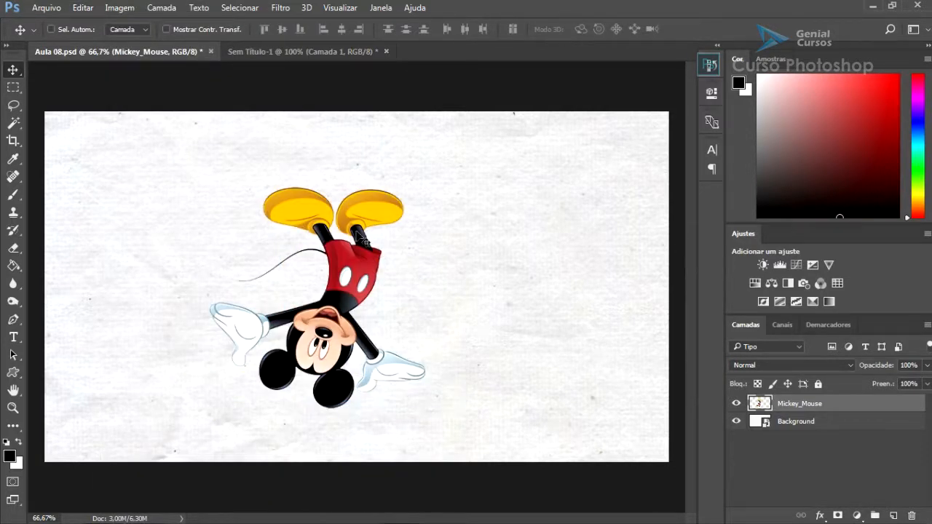
pyautogui.click(80, 8)
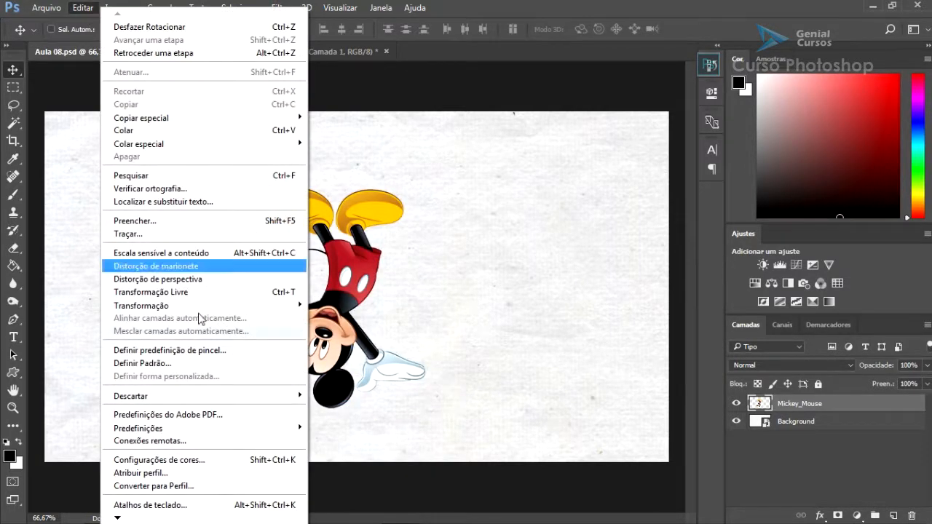
pyautogui.moveTo(211, 305)
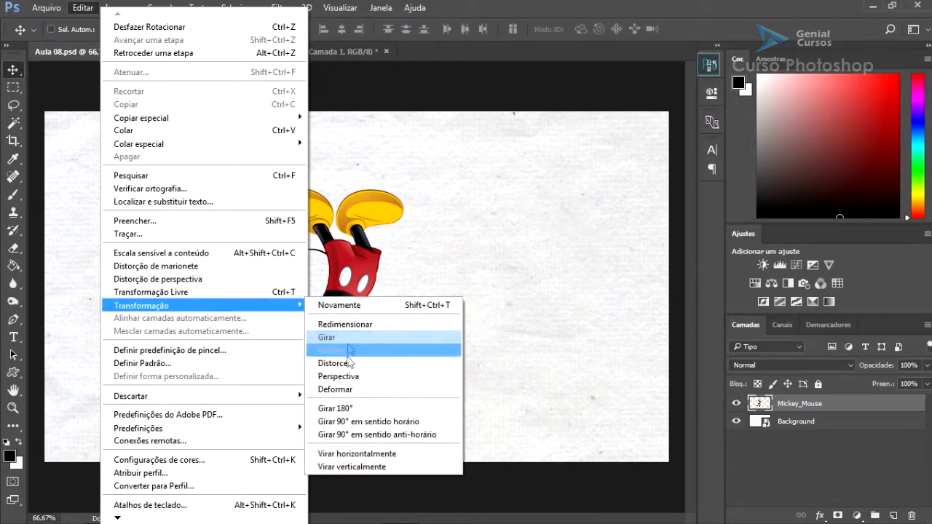
pyautogui.click(372, 421)
pyautogui.click(86, 8)
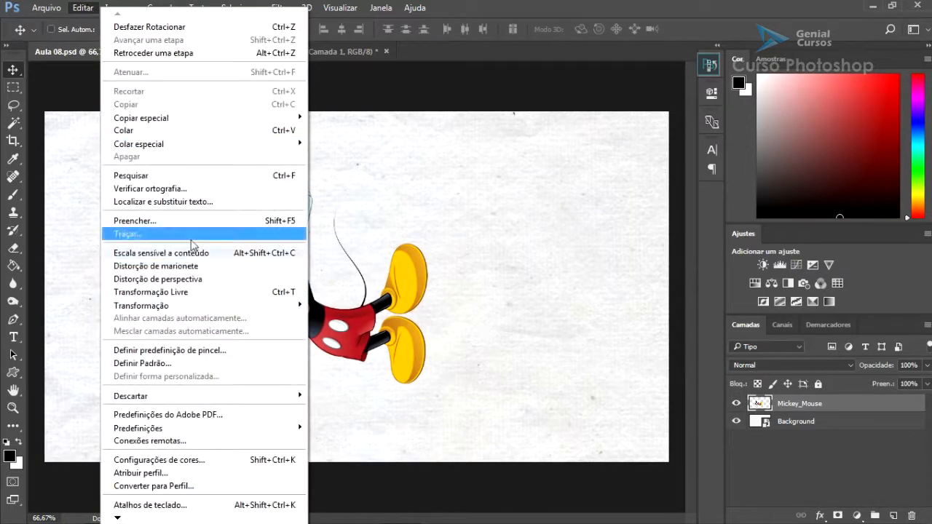
pyautogui.moveTo(216, 313)
pyautogui.click(373, 421)
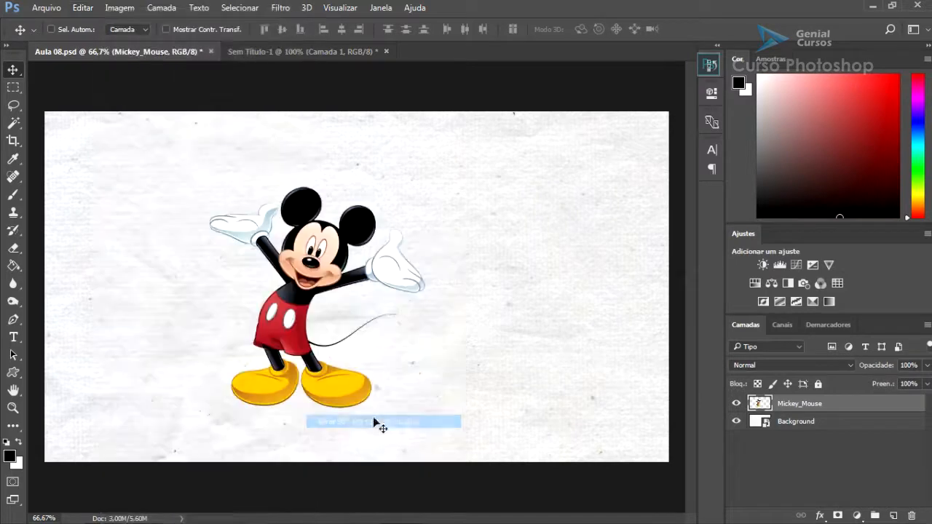
# Step: Activate the Brush tool and look through its brush presets
pyautogui.click(81, 8)
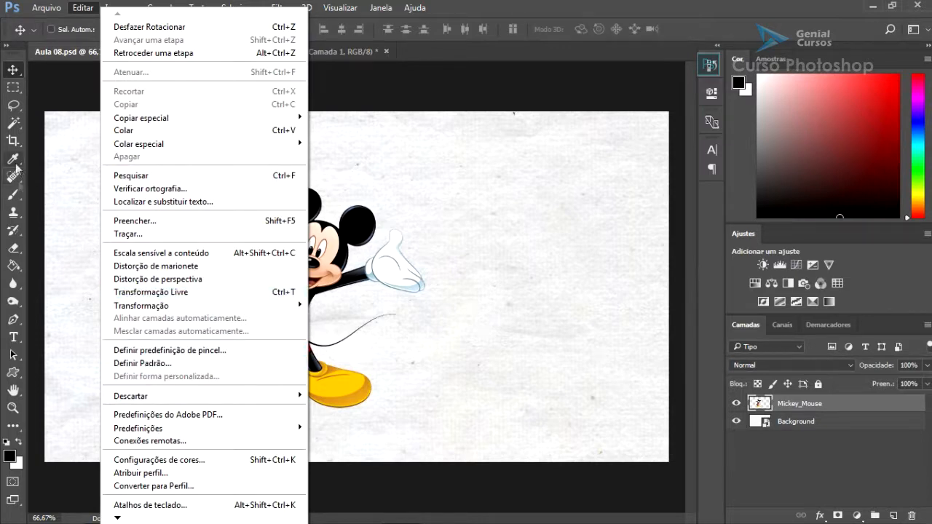
pyautogui.click(15, 198)
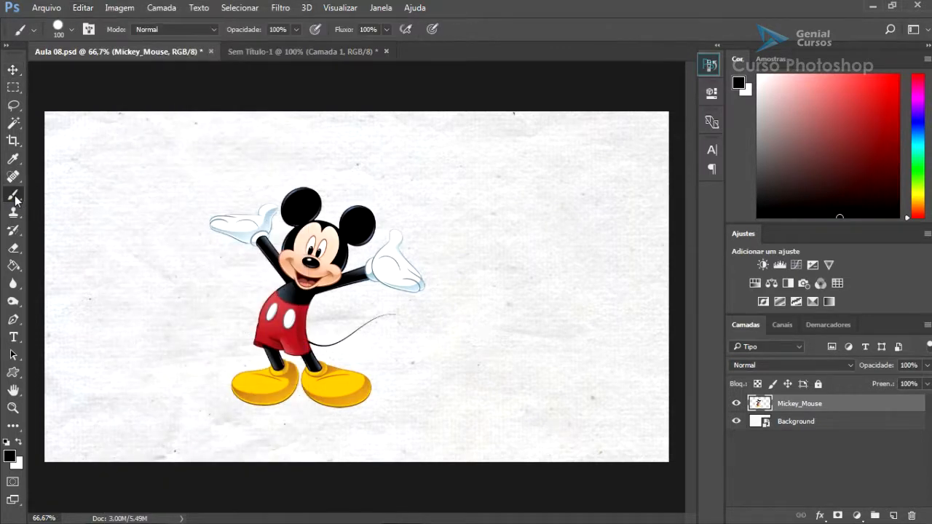
pyautogui.rightClick(257, 206)
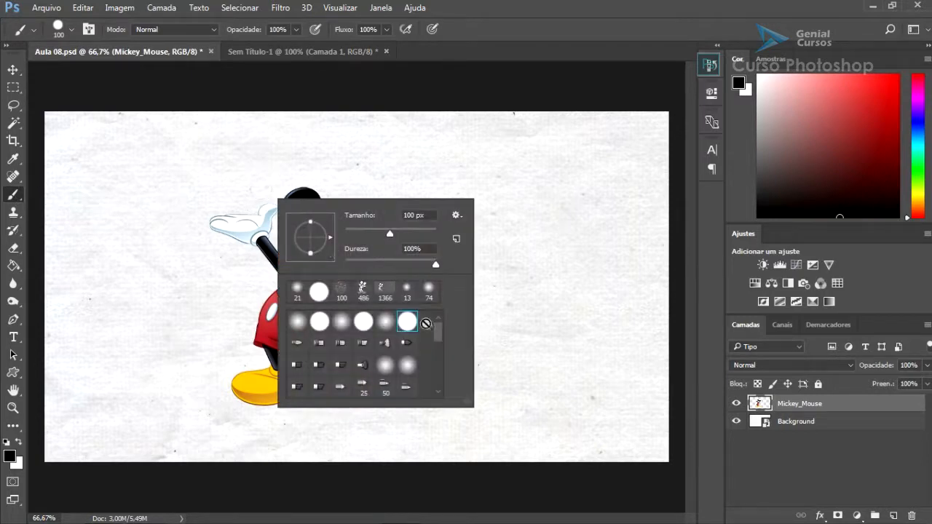
pyautogui.moveTo(438, 336)
pyautogui.mouseDown()
pyautogui.moveTo(436, 380)
pyautogui.moveTo(433, 333)
pyautogui.mouseUp()
pyautogui.click(12, 194)
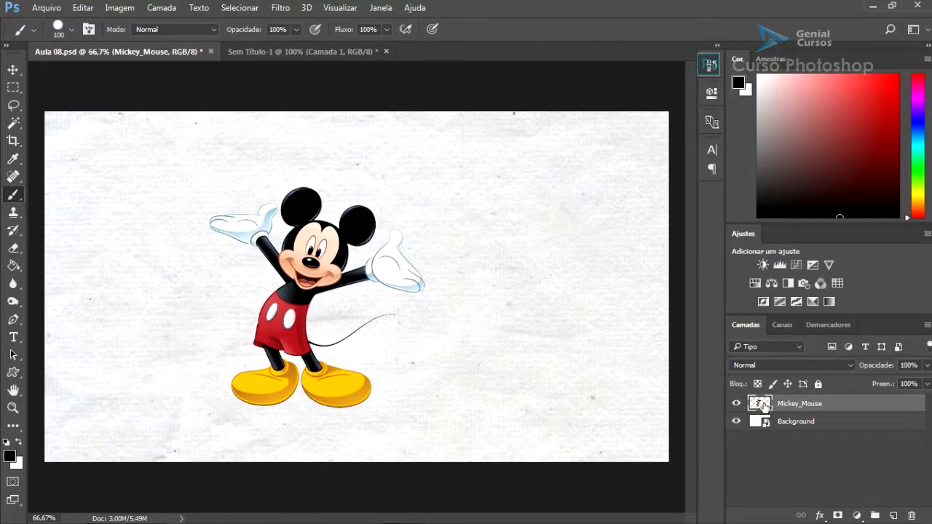
# Step: Define a brush preset named Mikey from the character on the Mickey_Mouse layer
pyautogui.click(84, 8)
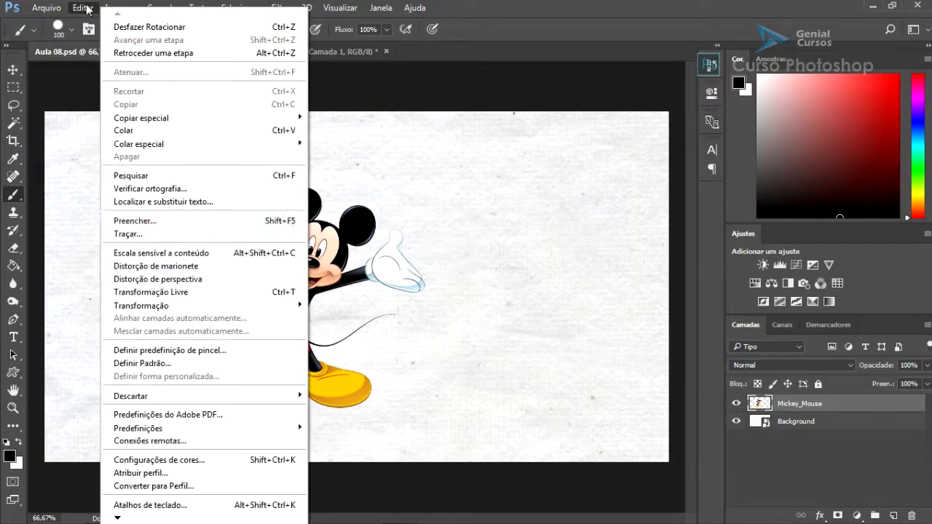
pyautogui.click(181, 352)
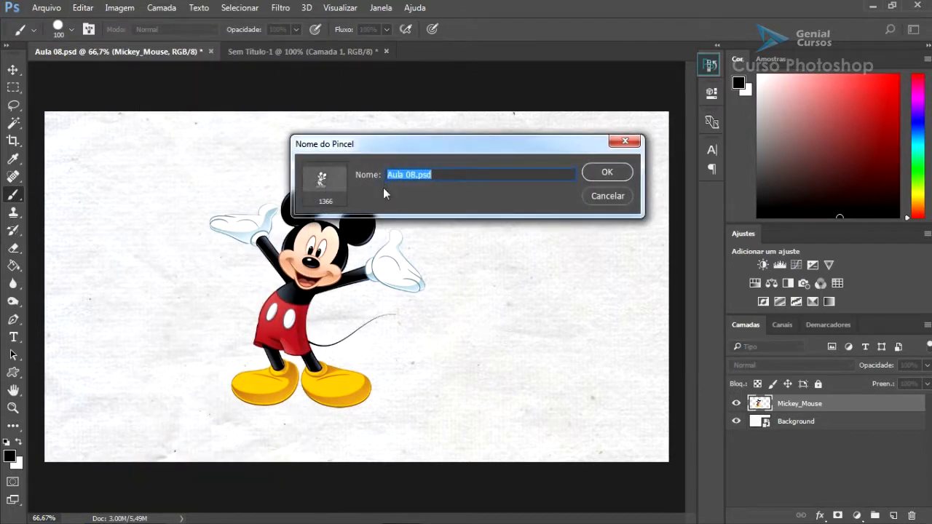
pyautogui.write('Mikey')
pyautogui.click(604, 172)
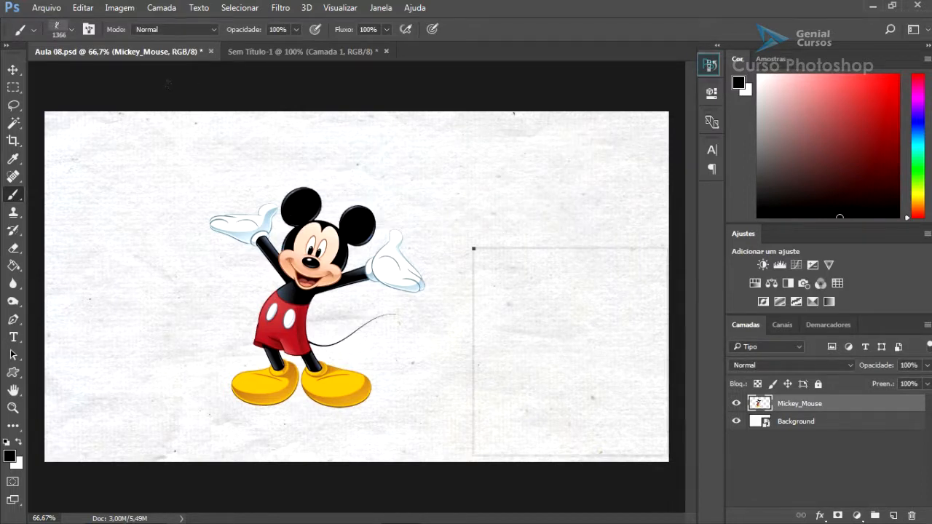
# Step: Stamp the Mikey brush once in black and twice in red (ff0000) on the Mickey_Mouse layer, and undo all three stamps
pyautogui.rightClick(473, 248)
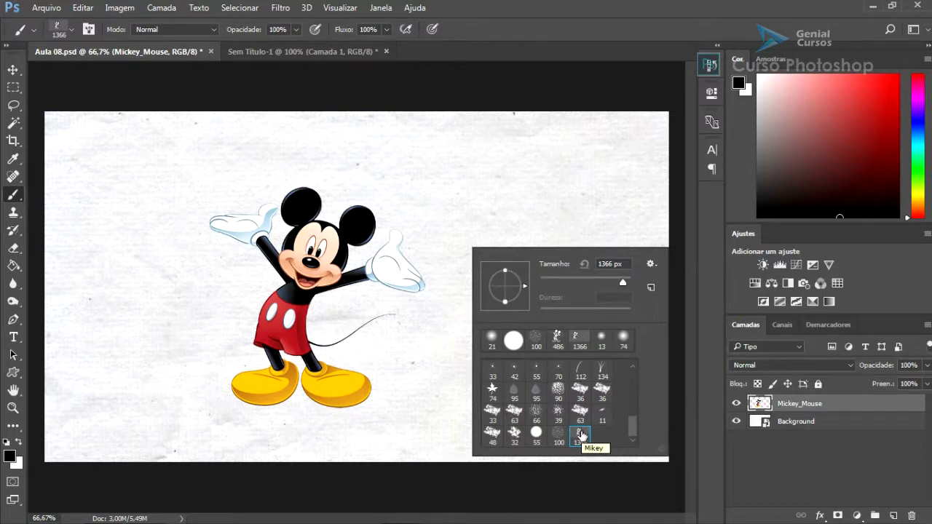
pyautogui.click(508, 214)
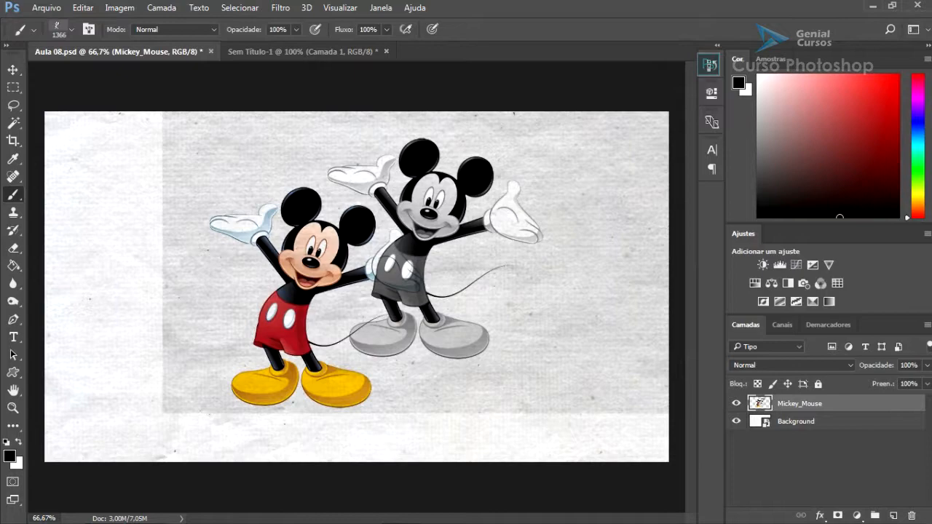
pyautogui.click(16, 461)
pyautogui.write('ff0000')
pyautogui.click(575, 109)
pyautogui.click(333, 264)
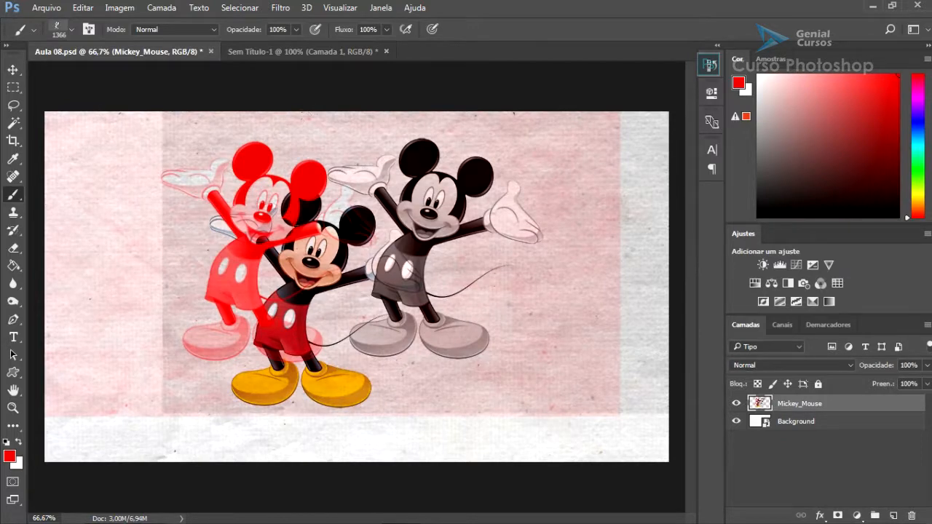
pyautogui.click(639, 296)
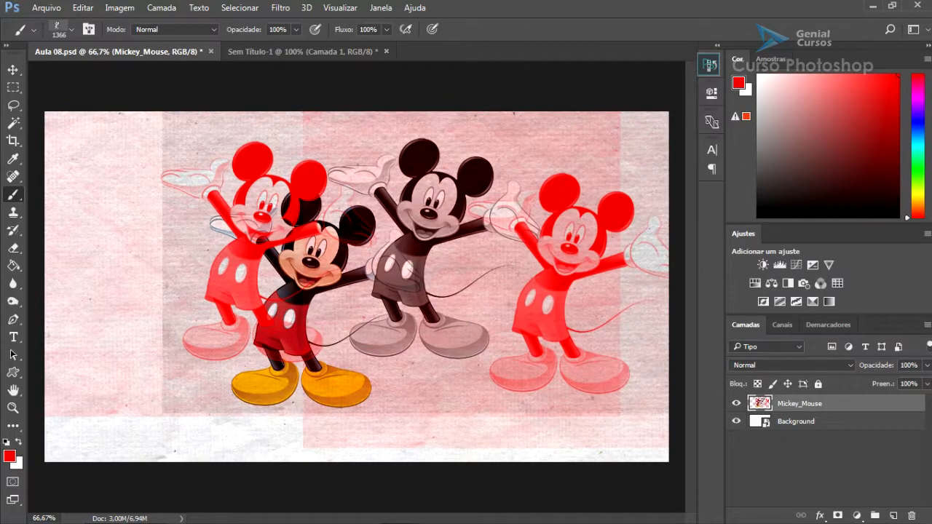
pyautogui.hotkey('ctrl', 'alt', 'z')
pyautogui.hotkey('ctrl', 'alt', 'z')
pyautogui.hotkey('ctrl', 'alt', 'z')
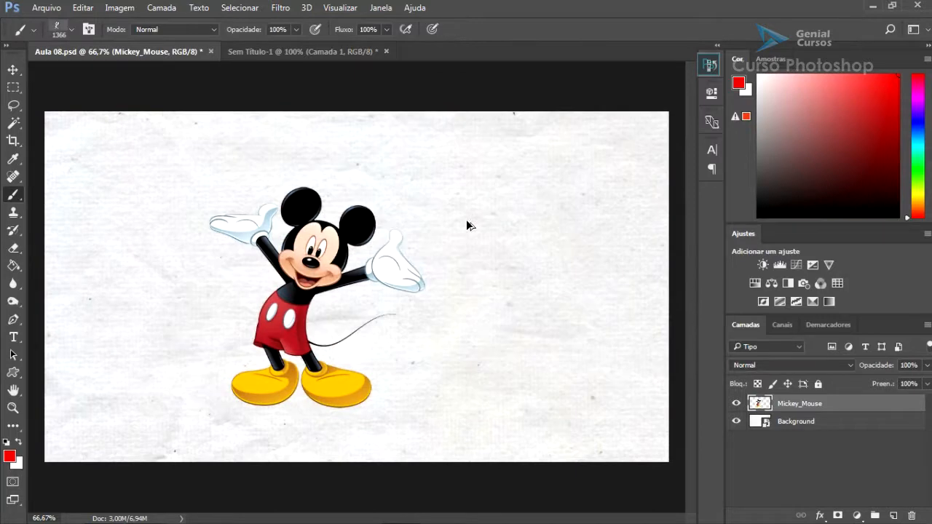
# Step: Delete the 1366 px Mikey brush in the Preset Manager and close the manager
pyautogui.click(87, 8)
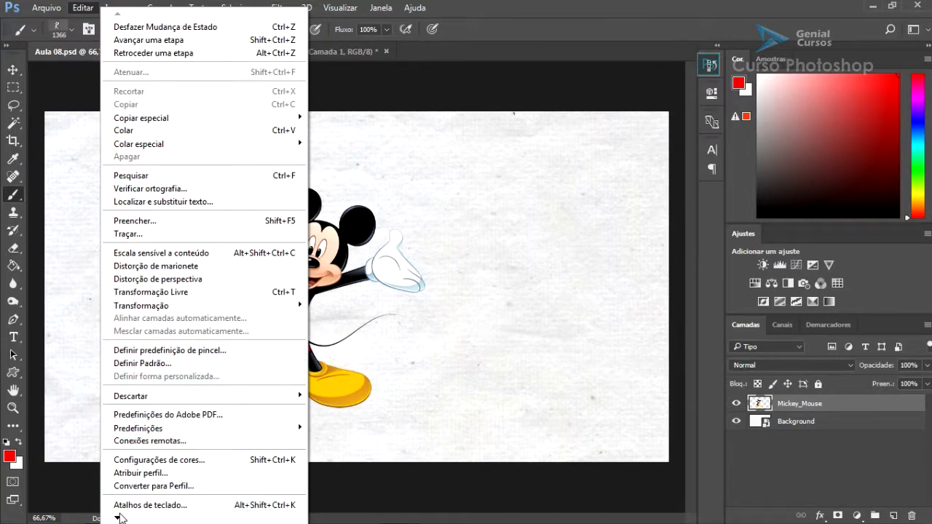
pyautogui.moveTo(175, 429)
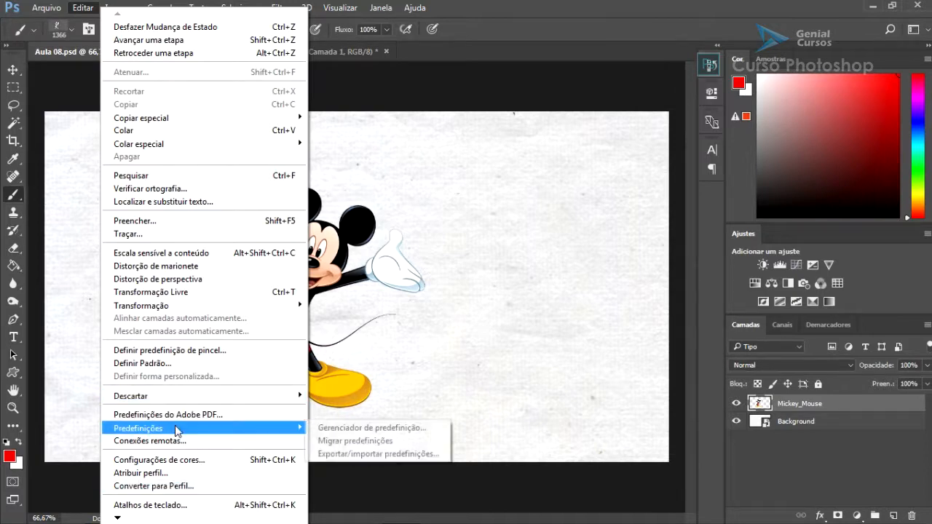
pyautogui.click(349, 430)
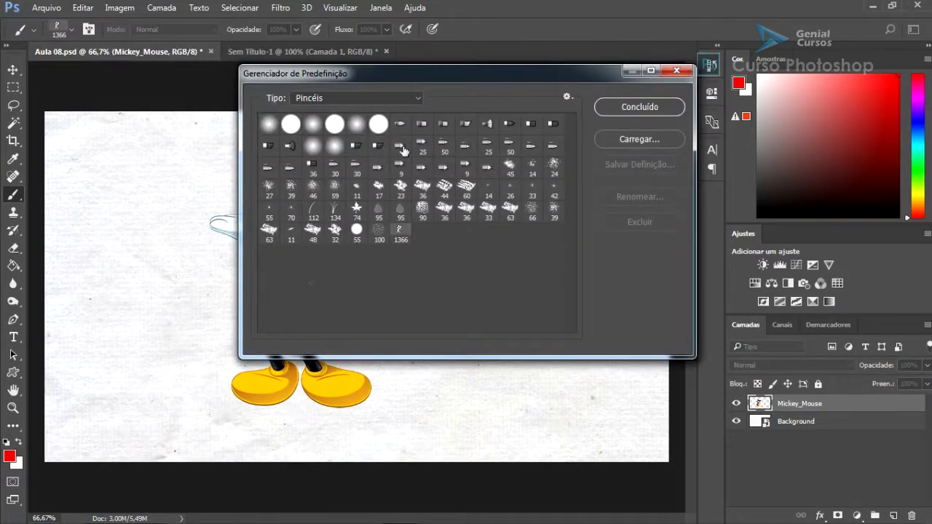
pyautogui.click(417, 98)
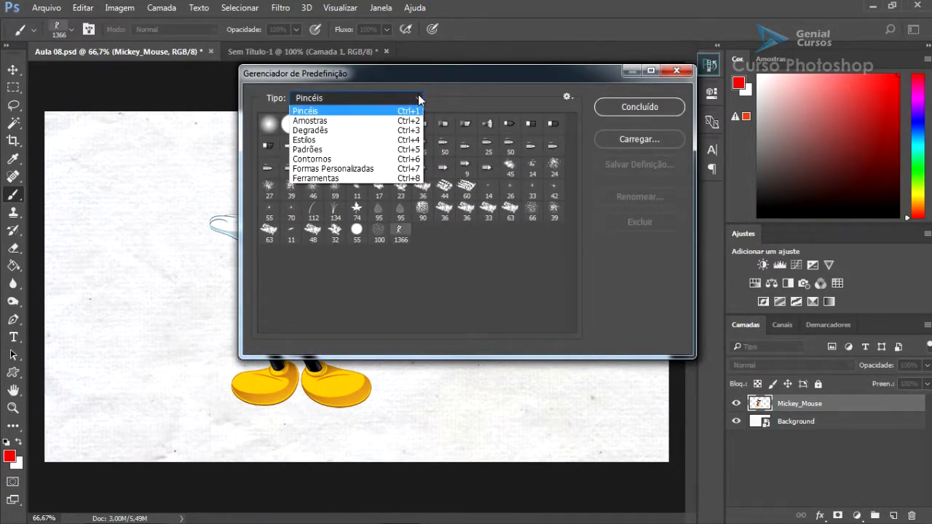
pyautogui.click(418, 97)
pyautogui.click(401, 232)
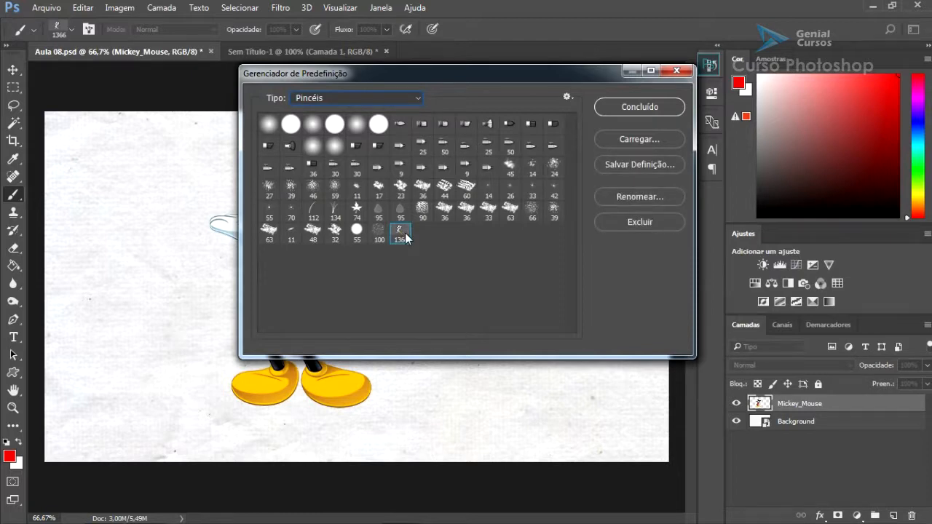
pyautogui.click(631, 223)
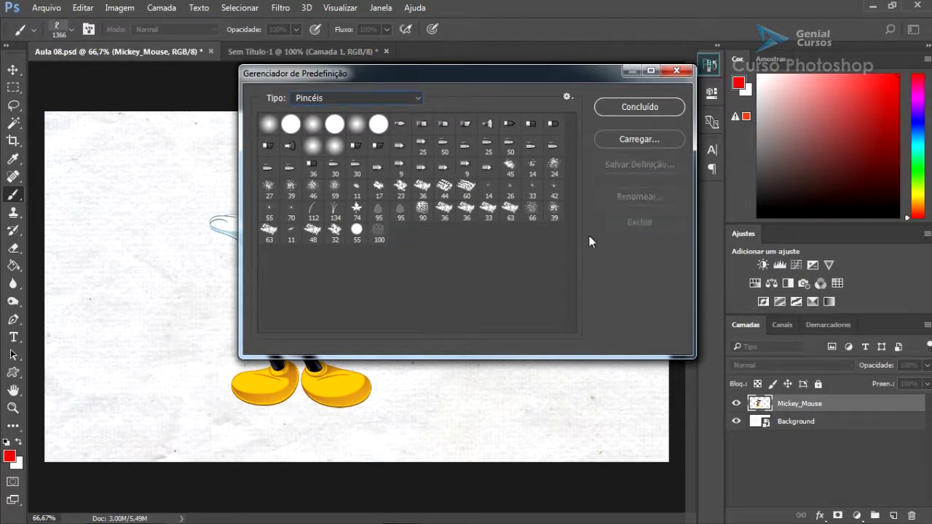
pyautogui.click(633, 107)
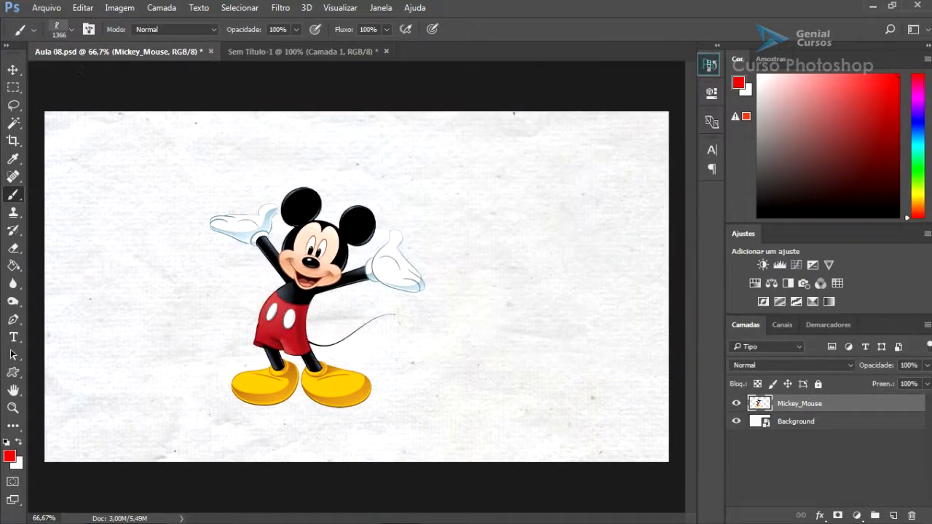
# Step: Choose a round brush with 100% hardness and switch to the Rectangular Marquee tool
pyautogui.rightClick(468, 276)
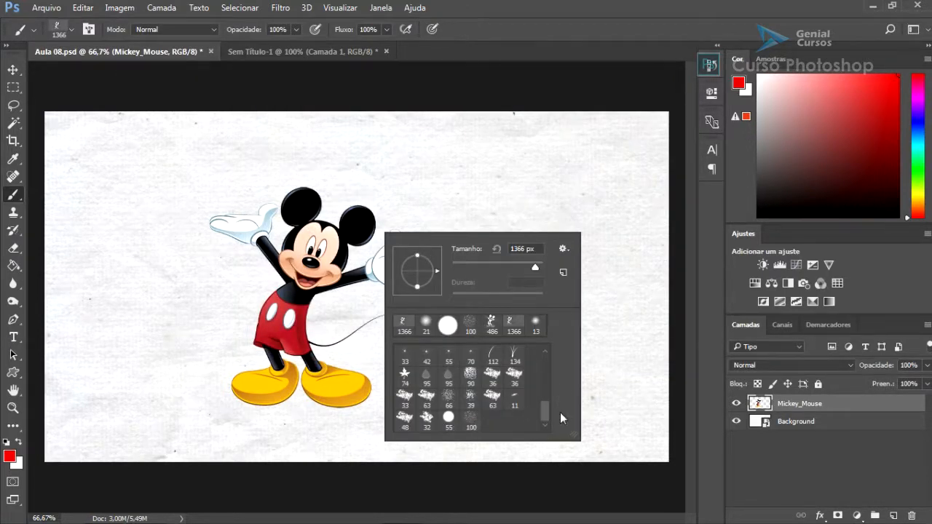
pyautogui.moveTo(545, 410); pyautogui.dragTo(551, 329)
pyautogui.click(471, 355)
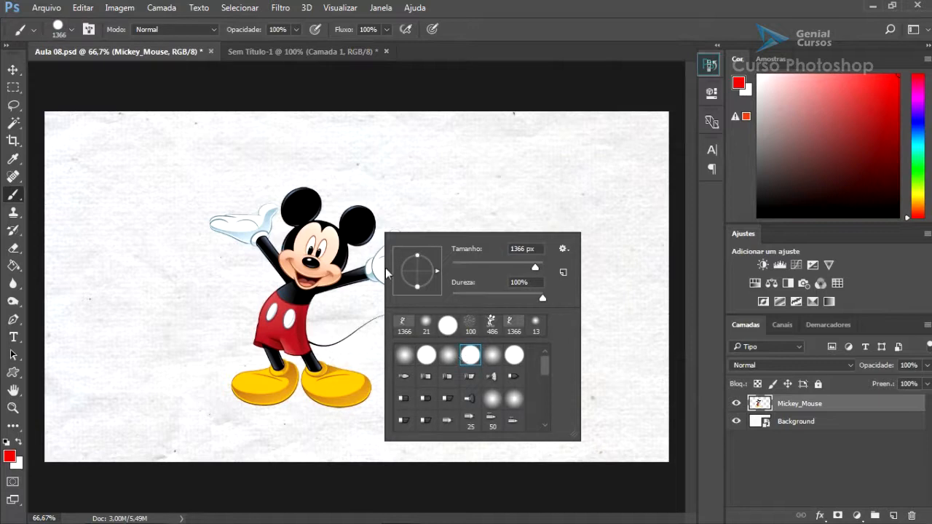
pyautogui.click(13, 87)
# Step: Open the Color Settings and check which predefined settings are available
pyautogui.click(83, 7)
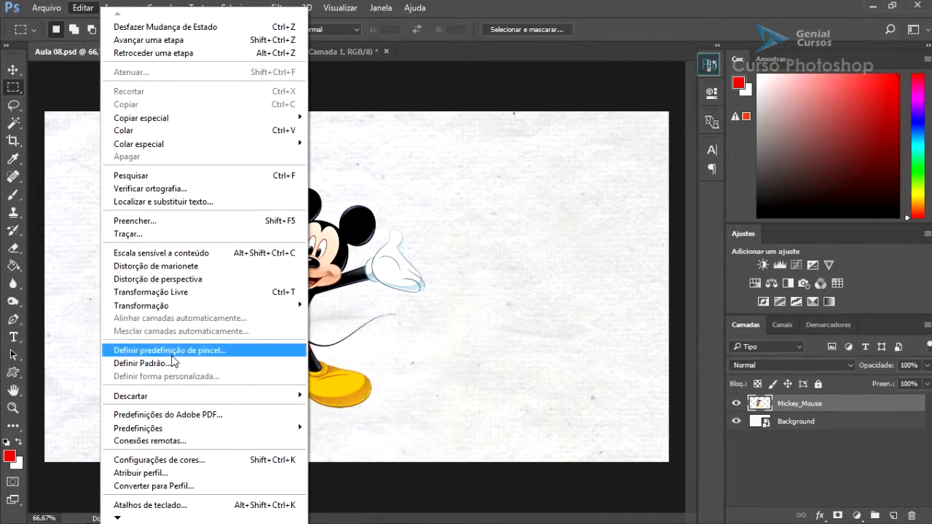
pyautogui.moveTo(195, 432)
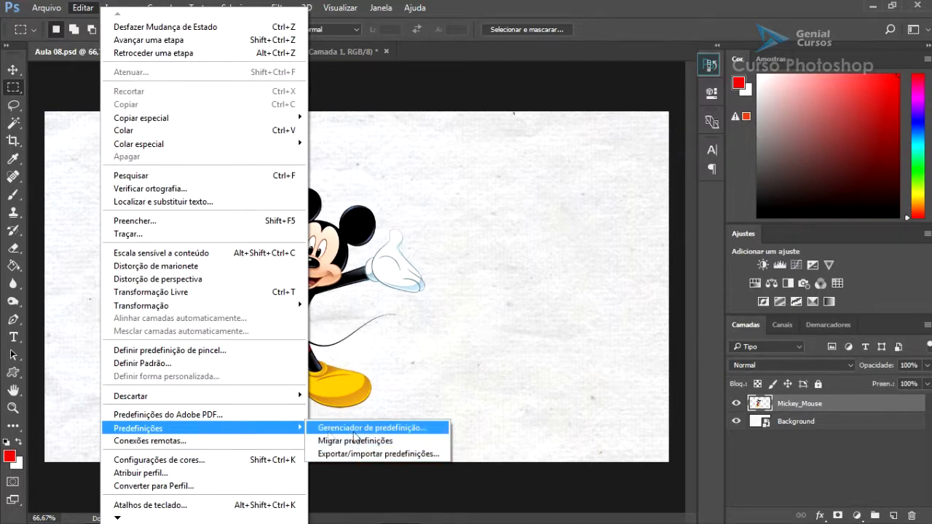
pyautogui.click(195, 460)
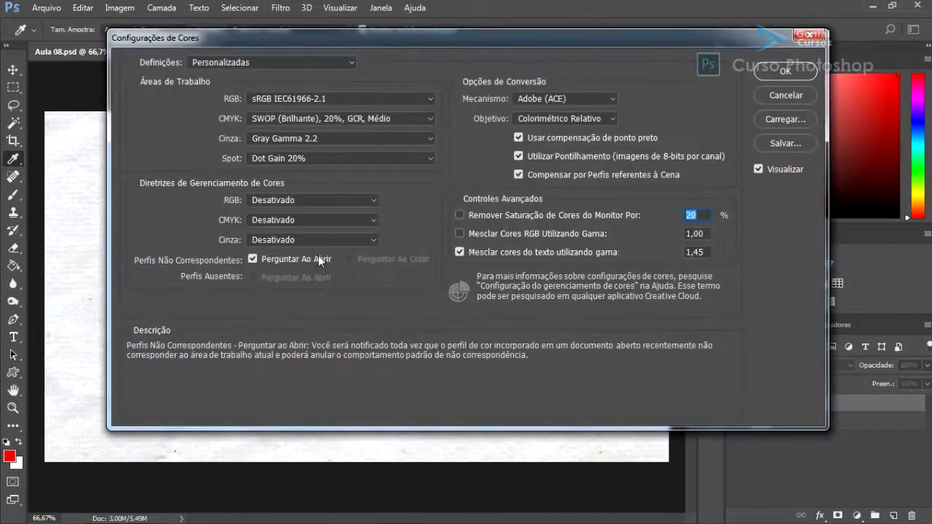
pyautogui.click(352, 61)
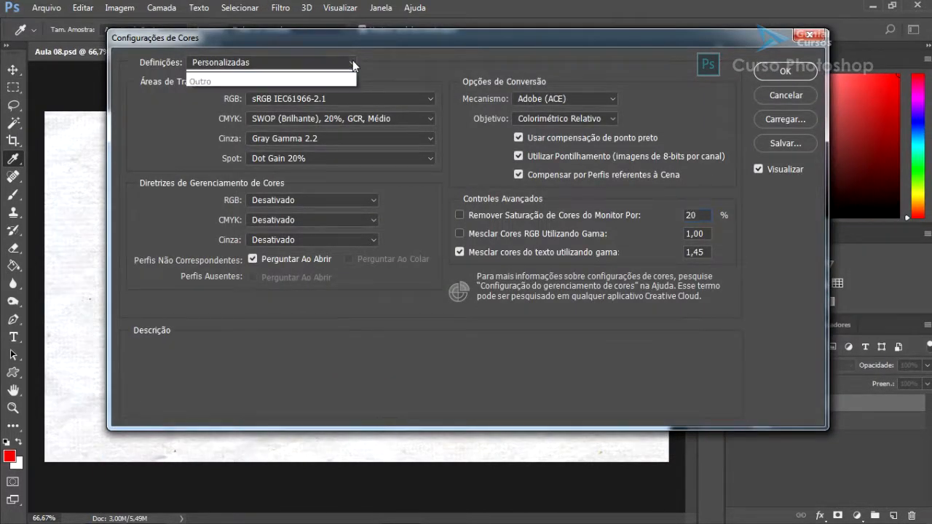
pyautogui.click(353, 60)
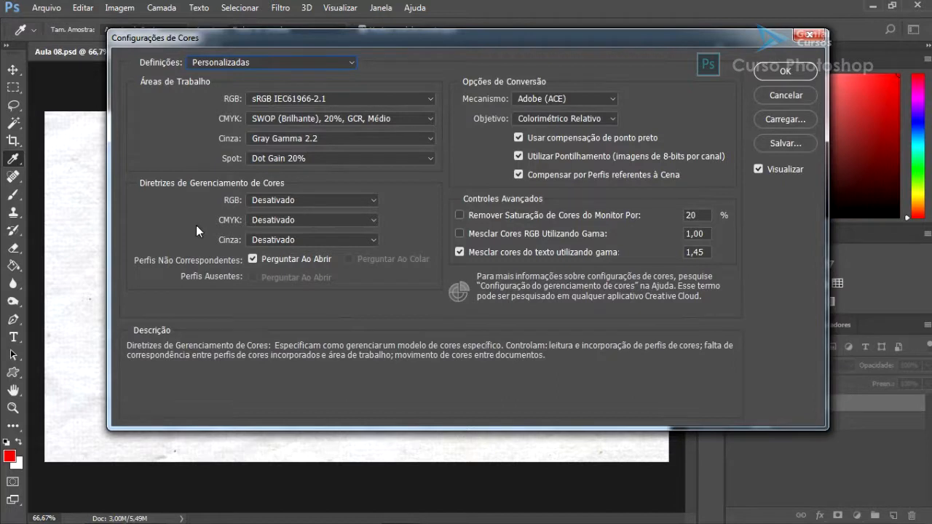
pyautogui.moveTo(125, 81)
pyautogui.mouseDown()
pyautogui.moveTo(163, 105)
pyautogui.moveTo(448, 172)
pyautogui.mouseUp()
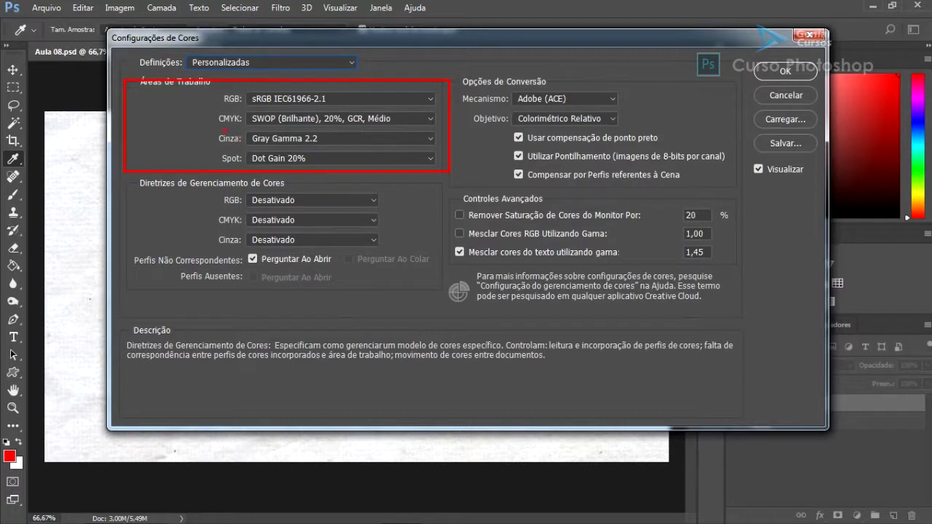
pyautogui.moveTo(197, 100); pyautogui.dragTo(211, 98)
pyautogui.moveTo(186, 119); pyautogui.dragTo(206, 117)
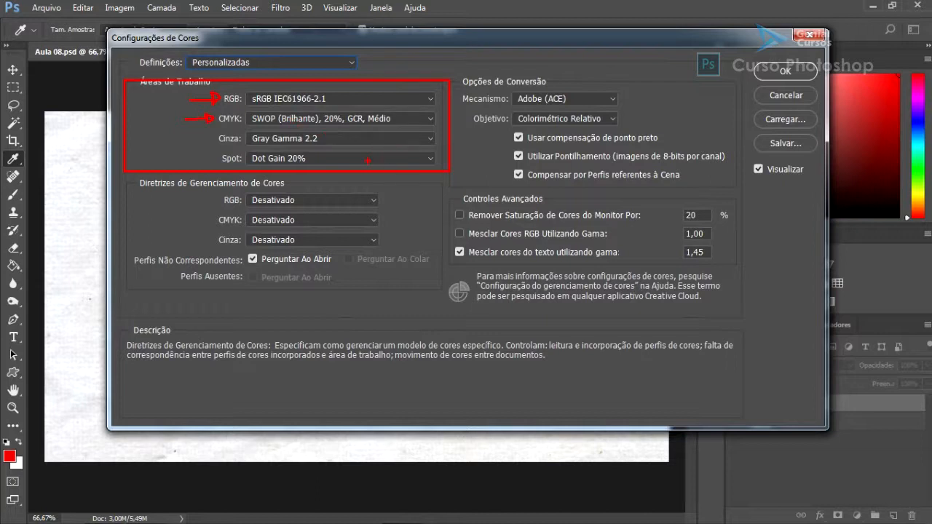
pyautogui.press('Escape')
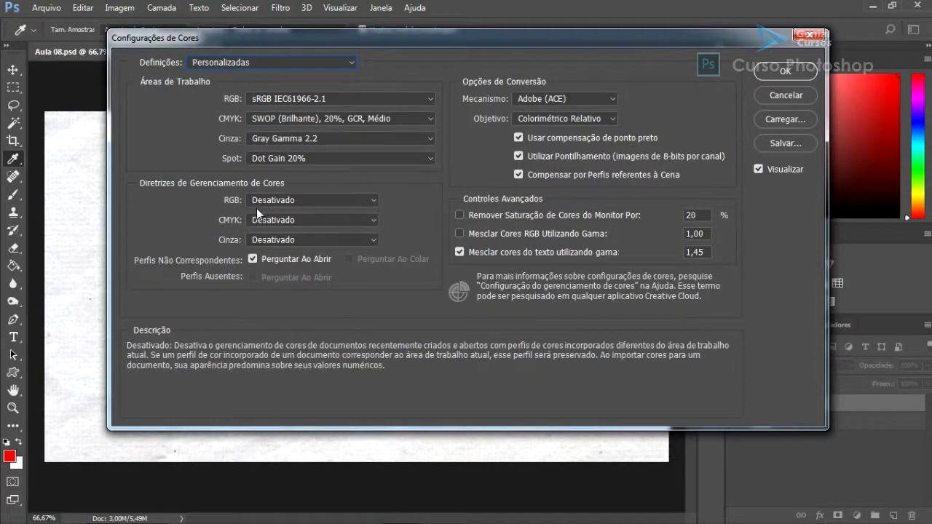
# Step: Close the Color Settings, then review the tools' (Ferramentas) shortcut list in the Keyboard Shortcuts settings and close it
pyautogui.click(793, 40)
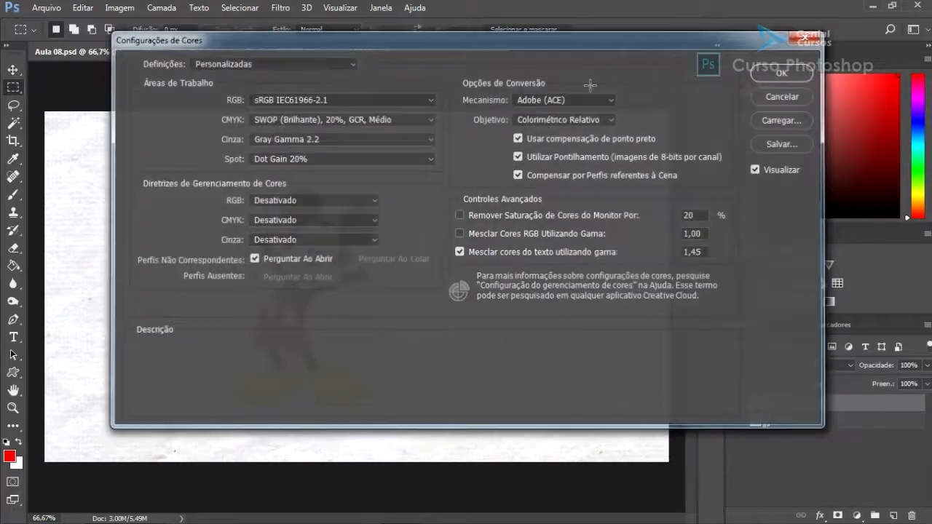
pyautogui.click(82, 8)
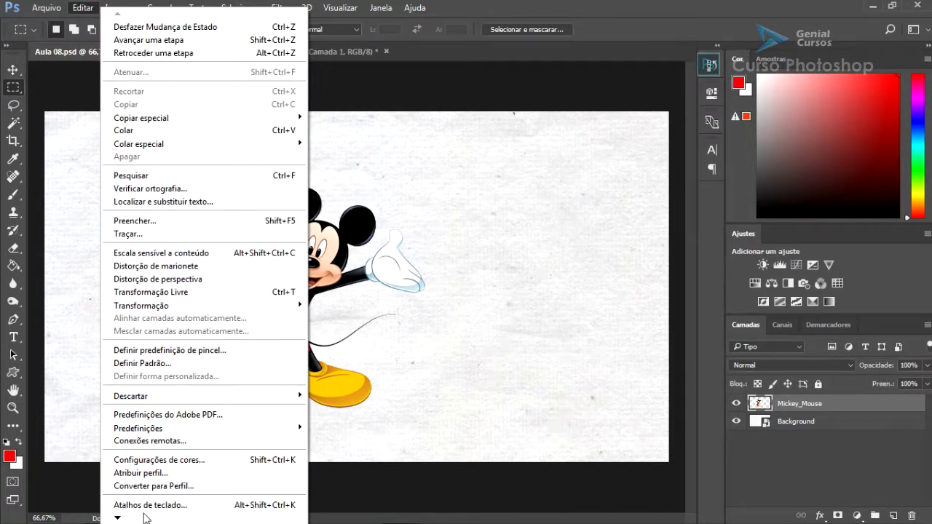
pyautogui.moveTo(131, 518)
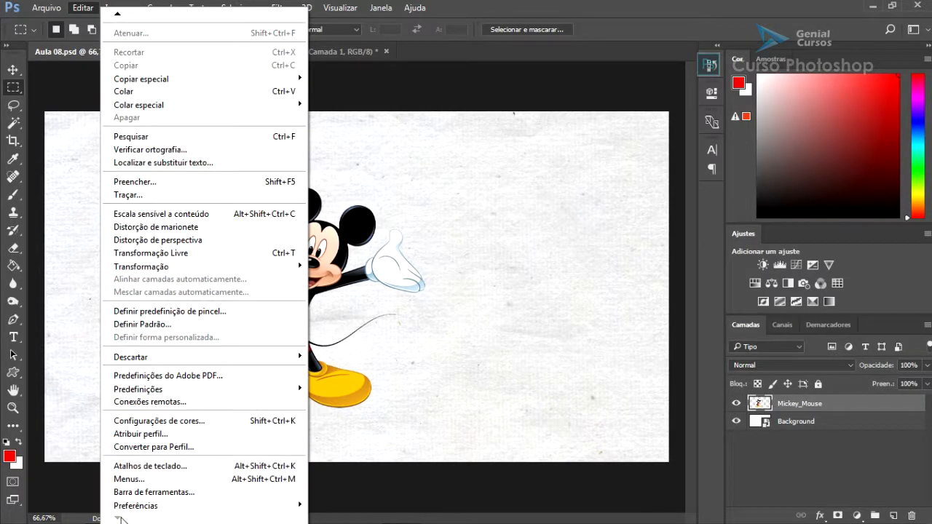
pyautogui.click(182, 466)
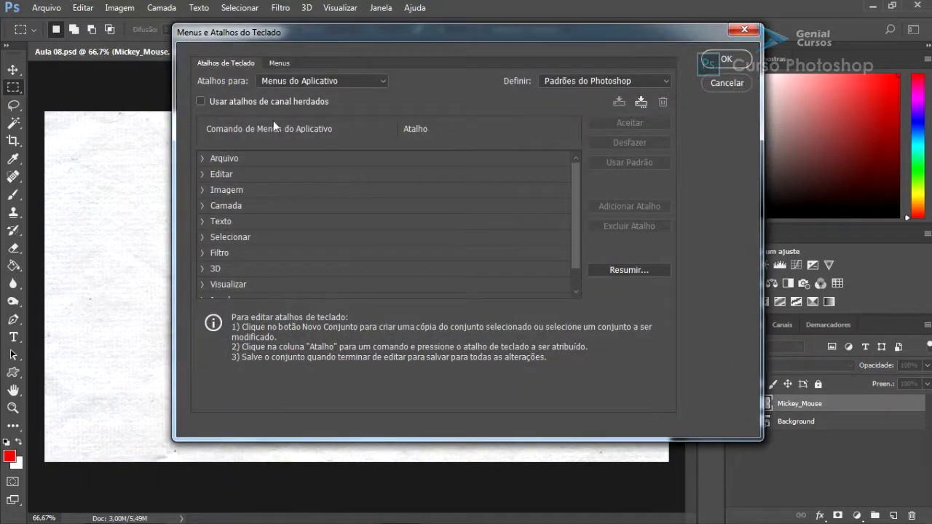
pyautogui.click(368, 83)
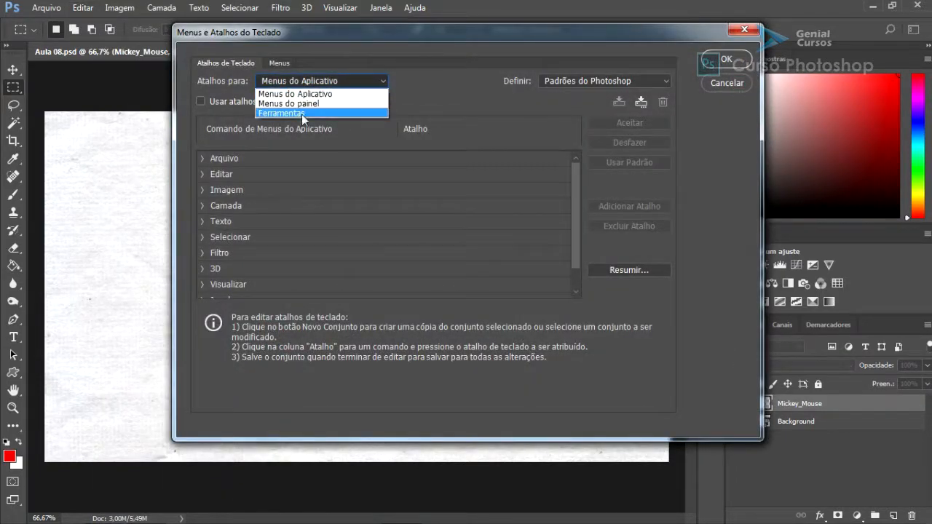
pyautogui.click(299, 114)
pyautogui.click(400, 160)
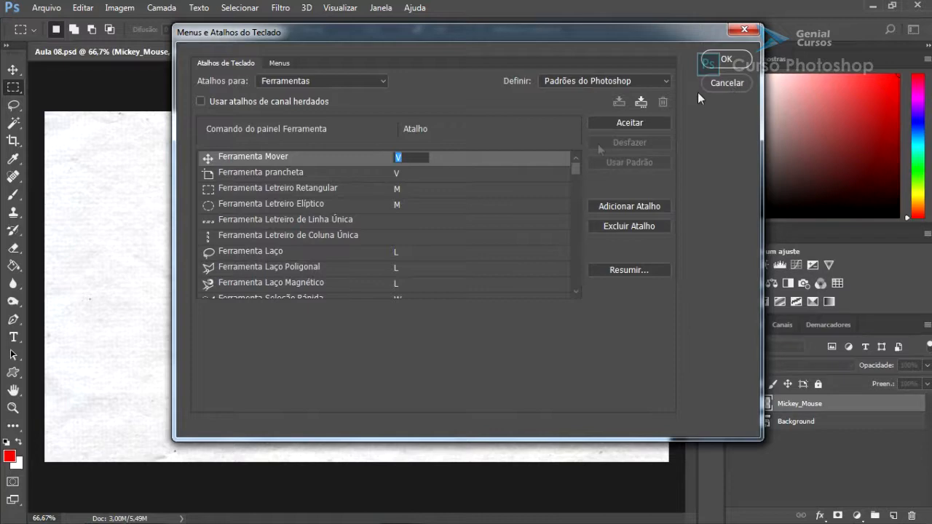
pyautogui.moveTo(577, 182)
pyautogui.mouseDown()
pyautogui.moveTo(577, 289)
pyautogui.moveTo(580, 167)
pyautogui.mouseUp()
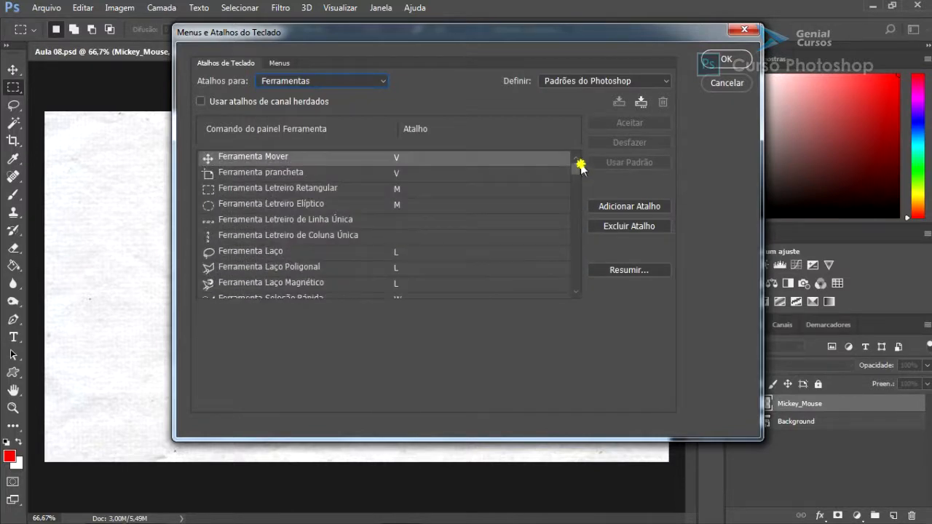
pyautogui.click(745, 35)
# Step: Open the menu customization settings (Menus) from the Edit commands to review them
pyautogui.click(90, 9)
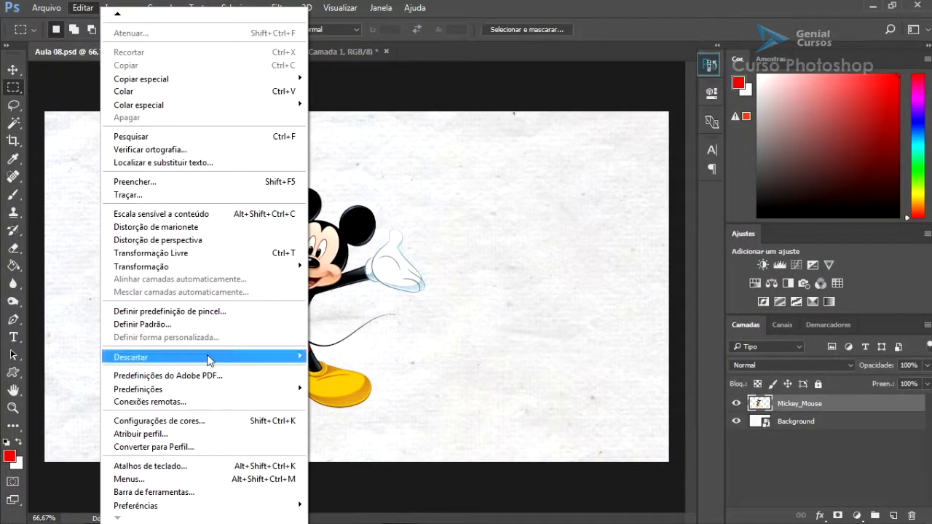
pyautogui.click(148, 480)
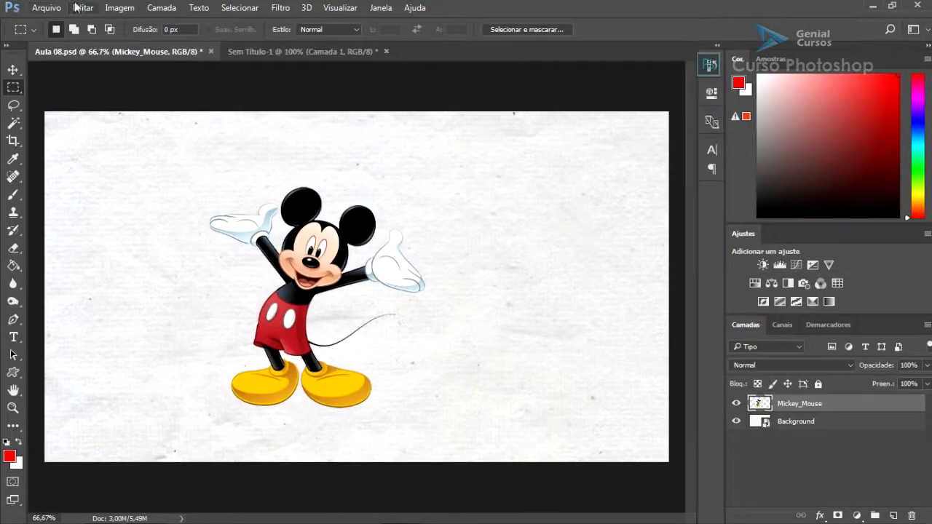
# Step: Open the Performance (Desempenho) preferences and examine the memory usage and graphics processor settings
pyautogui.click(82, 7)
pyautogui.moveTo(217, 504)
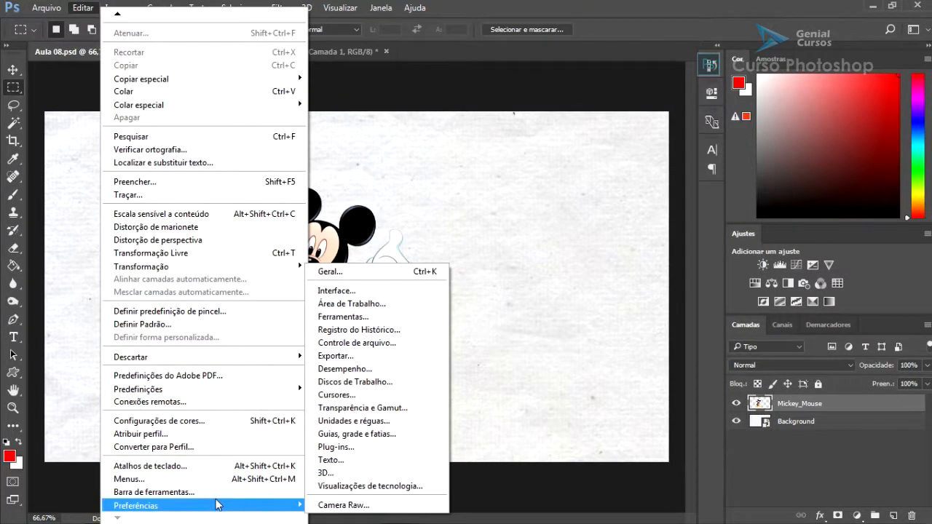
pyautogui.click(344, 368)
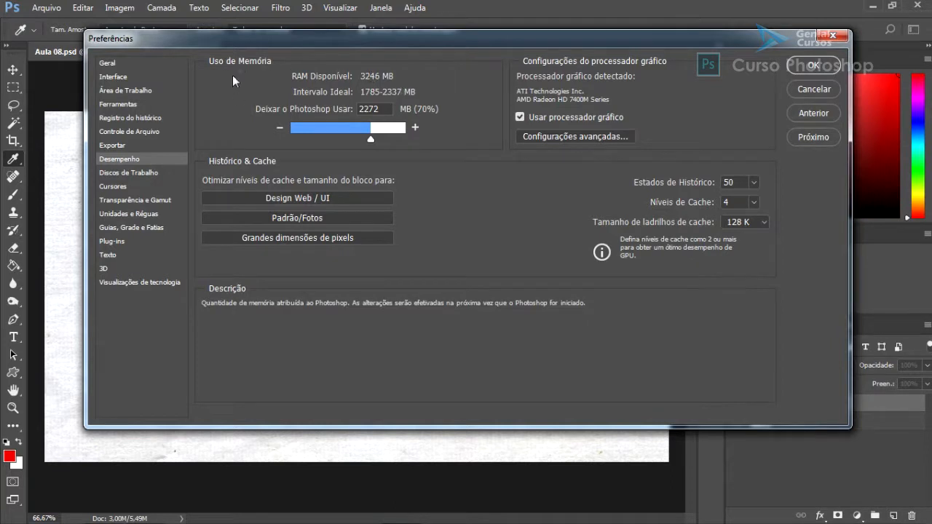
pyautogui.moveTo(190, 54)
pyautogui.mouseDown()
pyautogui.moveTo(339, 131)
pyautogui.moveTo(505, 149)
pyautogui.mouseUp()
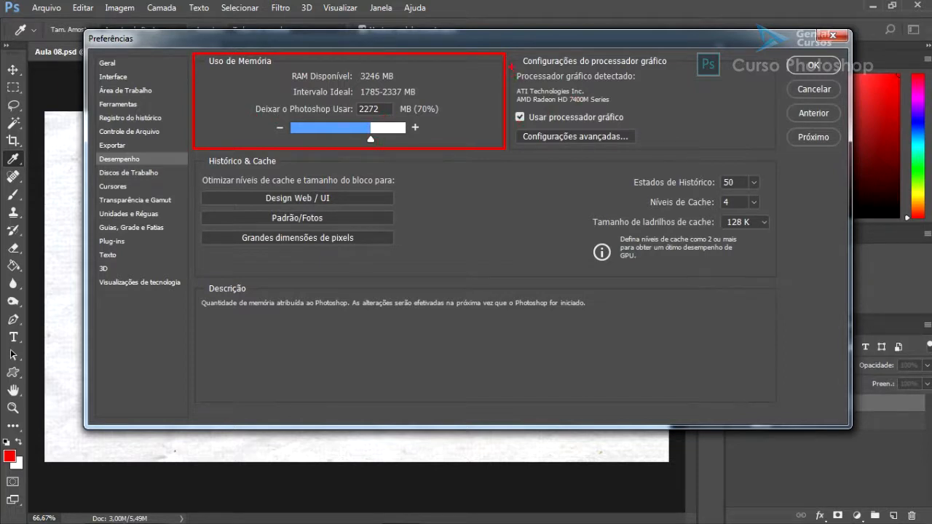
pyautogui.press('Escape')
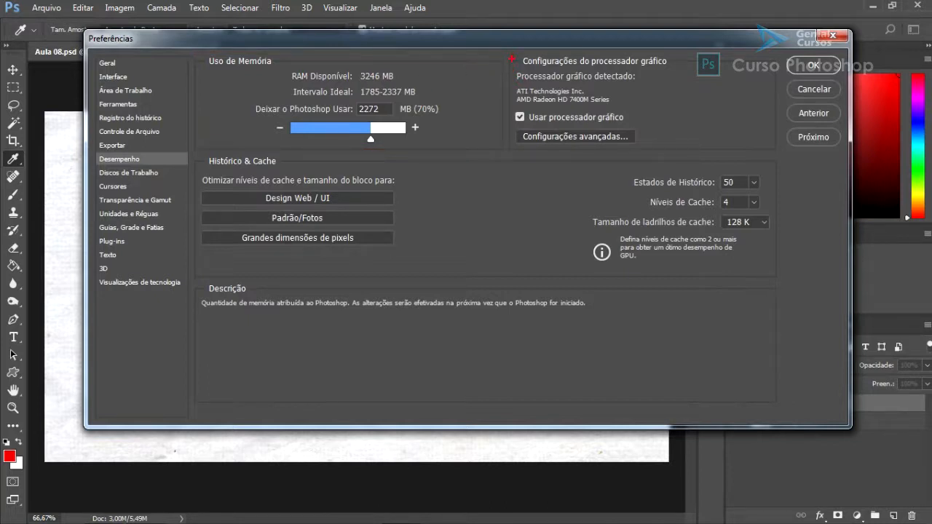
pyautogui.moveTo(507, 55)
pyautogui.mouseDown()
pyautogui.moveTo(651, 129)
pyautogui.moveTo(775, 150)
pyautogui.mouseUp()
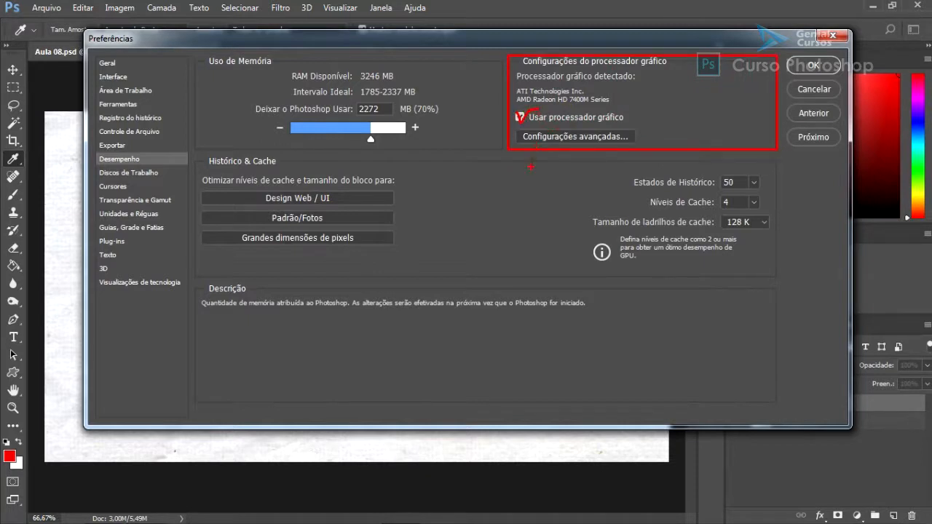
pyautogui.press('Escape')
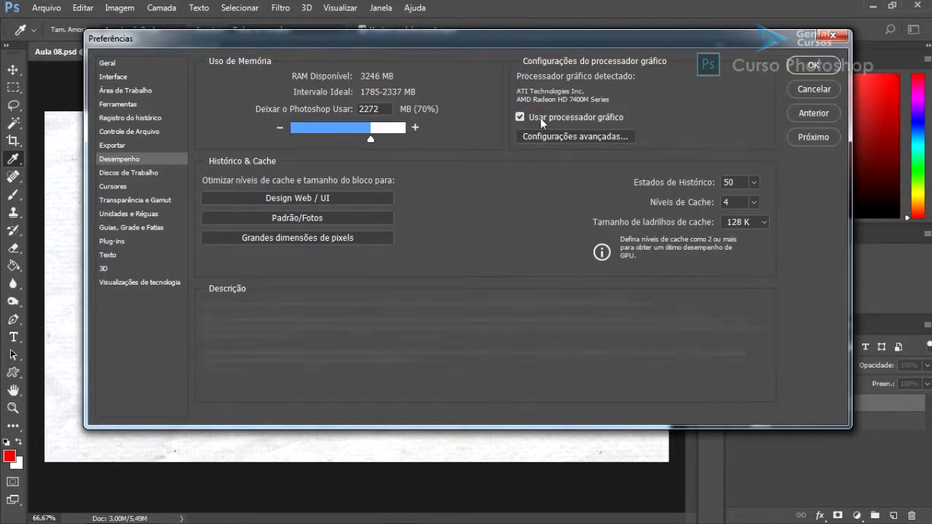
pyautogui.moveTo(550, 117)
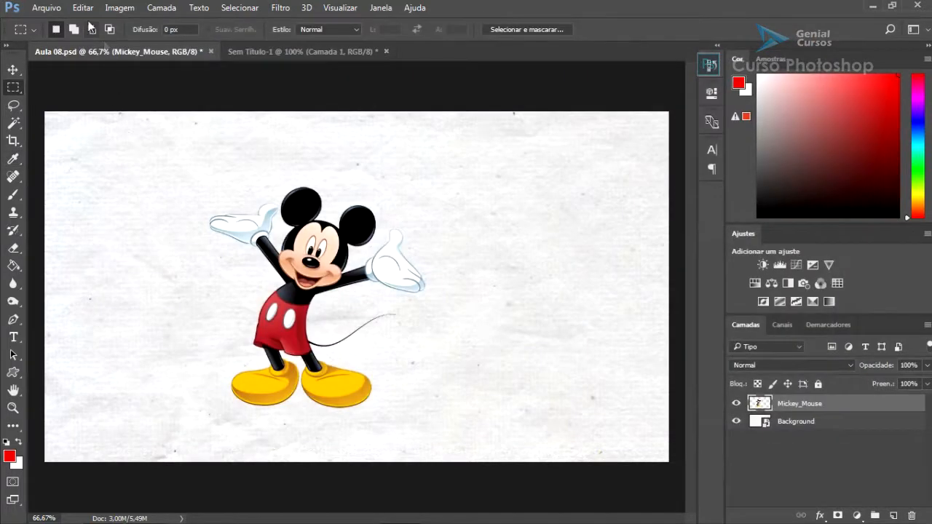
pyautogui.click(82, 8)
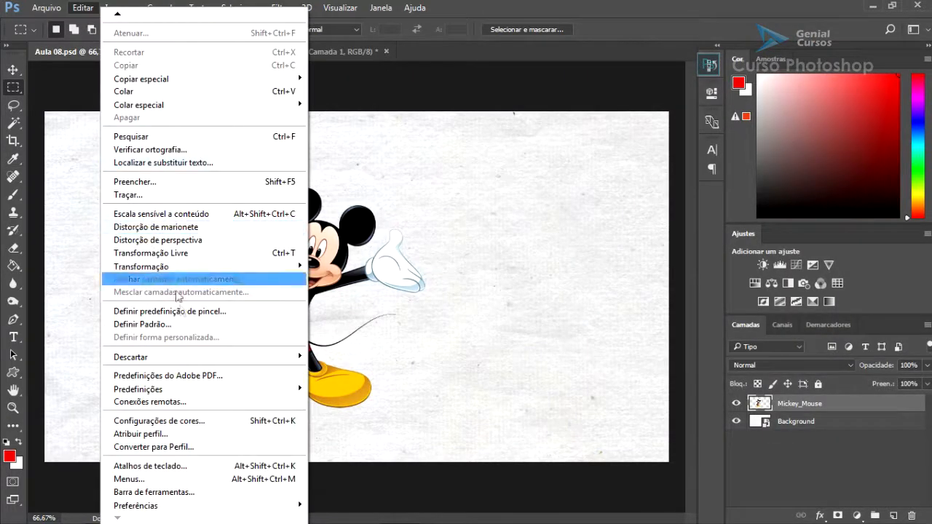
pyautogui.moveTo(165, 508)
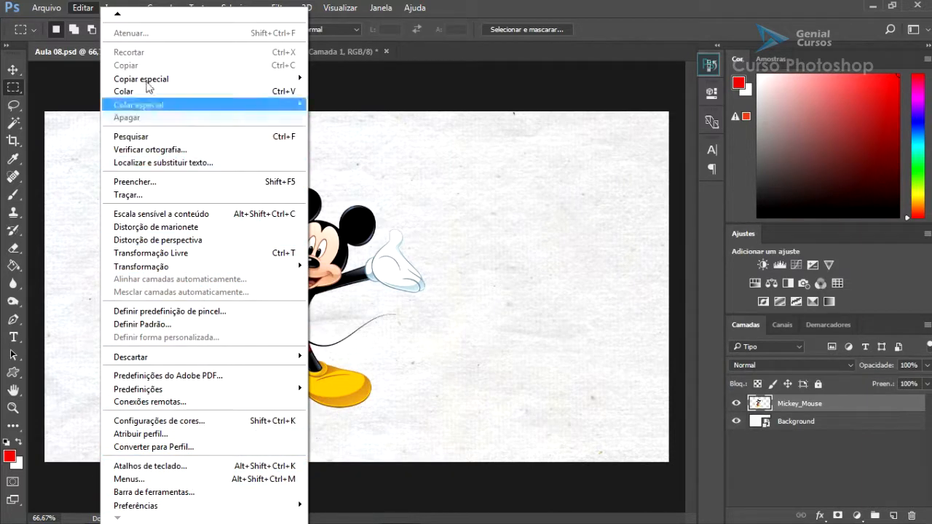
pyautogui.moveTo(119, 15)
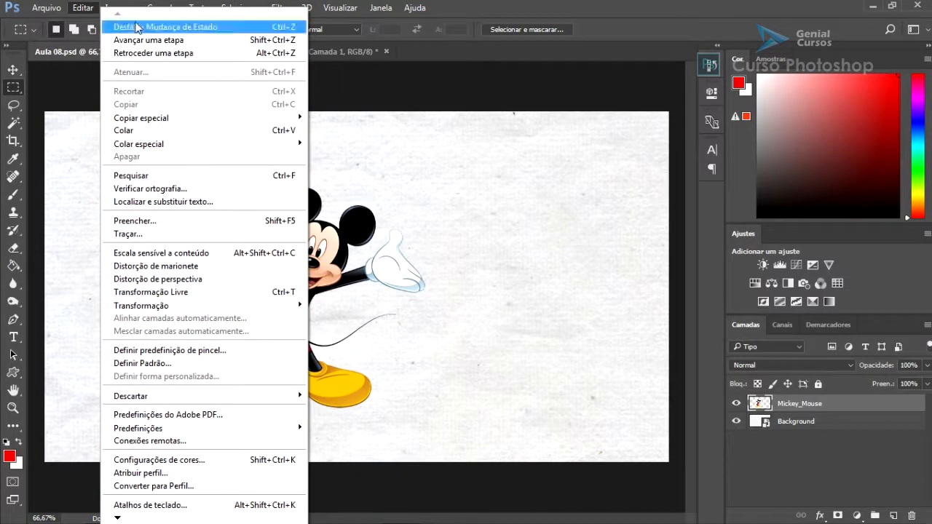
pyautogui.click(408, 242)
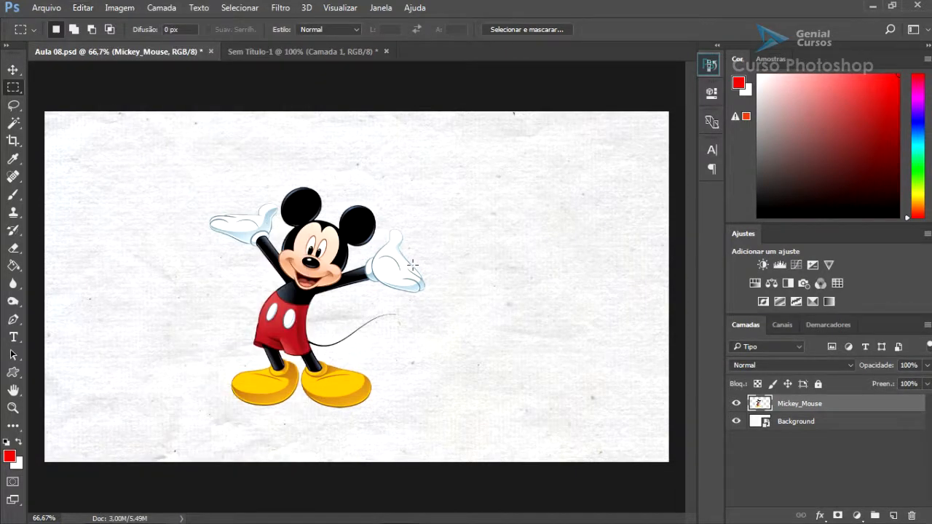